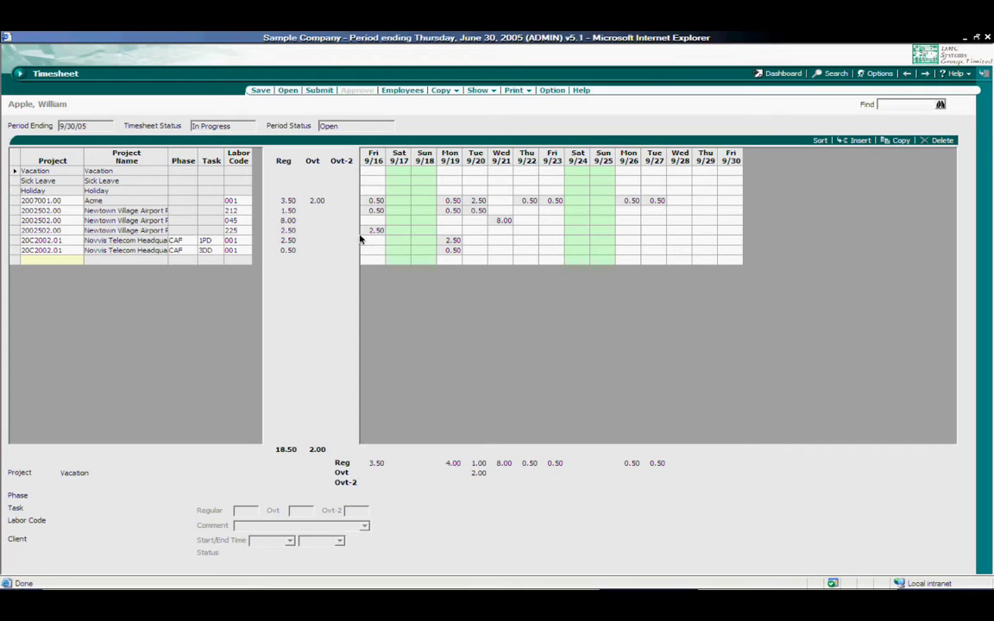
- Add a new timesheet row for project 20C2002.01 Novvis Telecom Headquarters
left_click(60, 260)
type("ov")
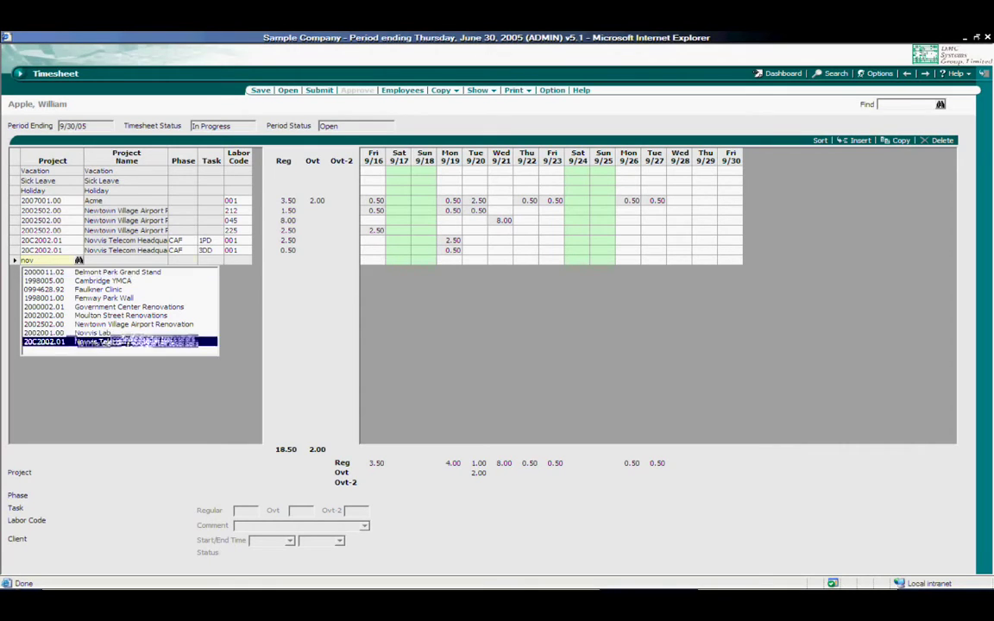
left_click(128, 342)
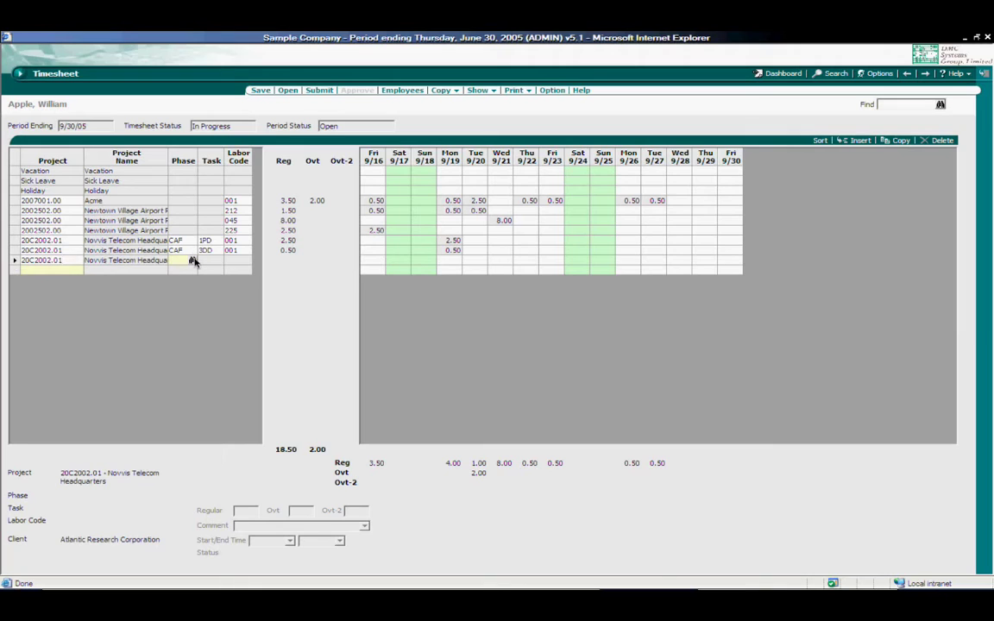
- Set the row's phase to LB1 Laboratory One and task to 2SD
type("C")
left_click(193, 261)
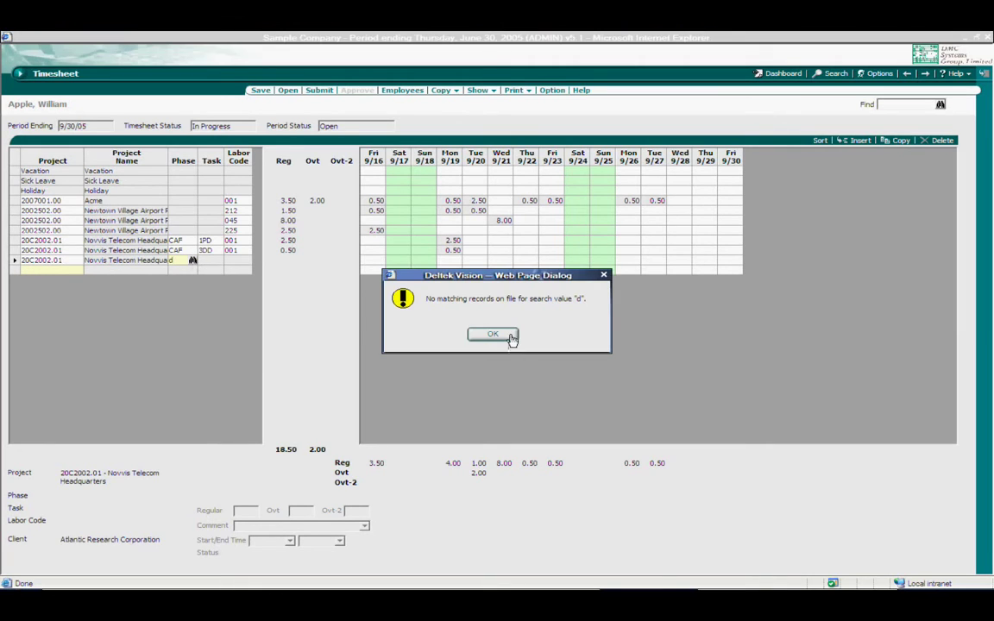
left_click(505, 334)
left_click(192, 261)
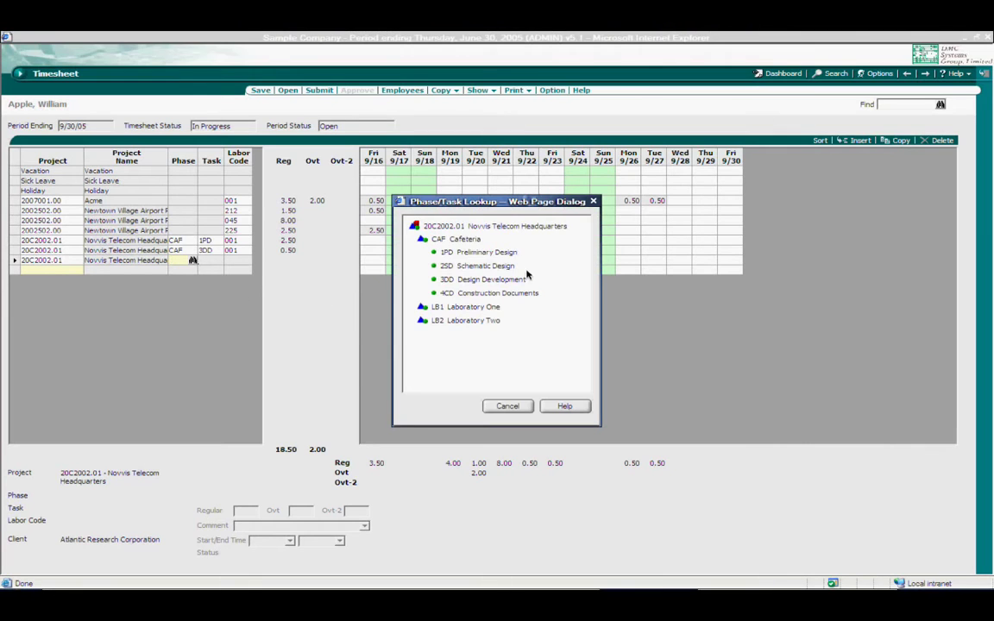
left_click(463, 308)
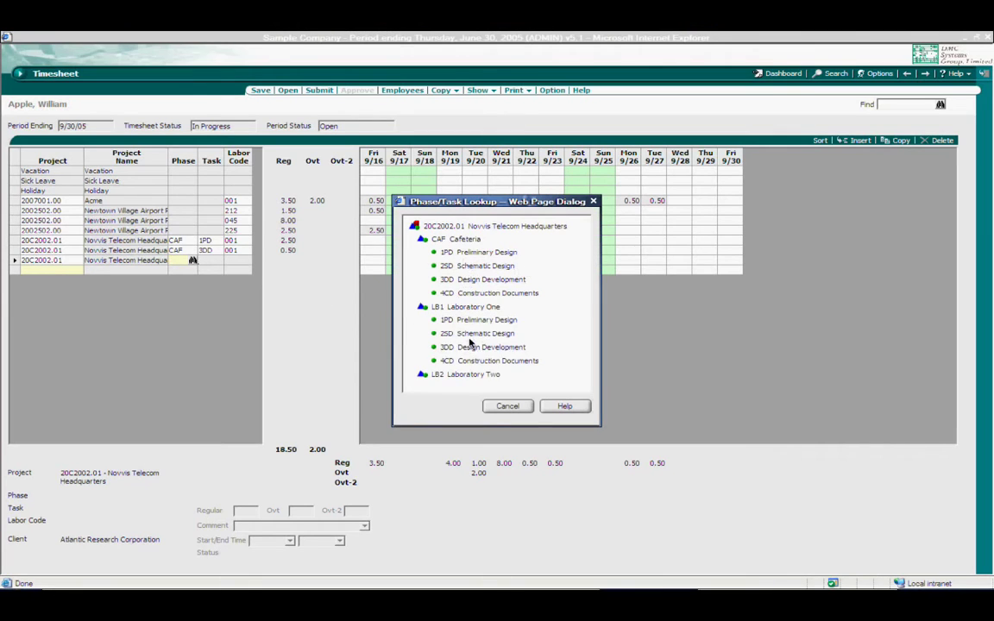
left_click(479, 335)
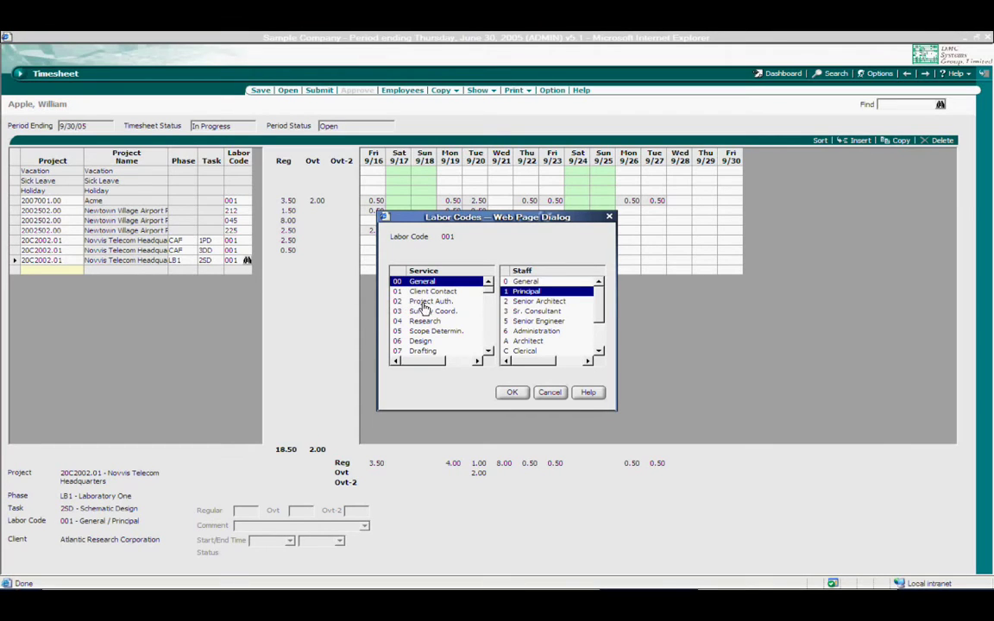
- Set labor code 033 (Survey Coord., Sr. Consultant) and enter 5.00 hours on Wed 9/28
left_click(419, 311)
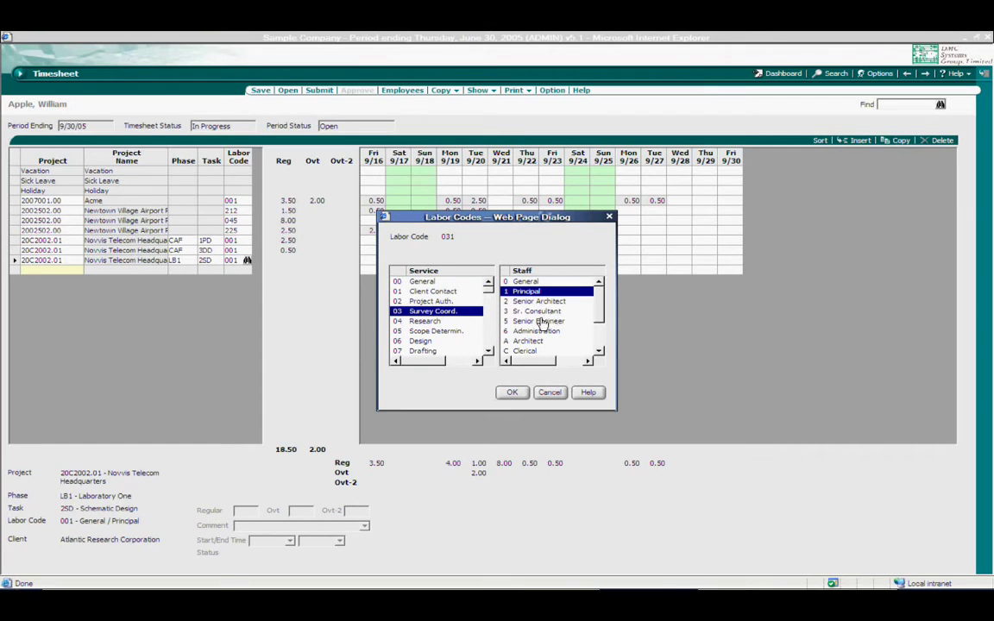
left_click(535, 312)
left_click(510, 392)
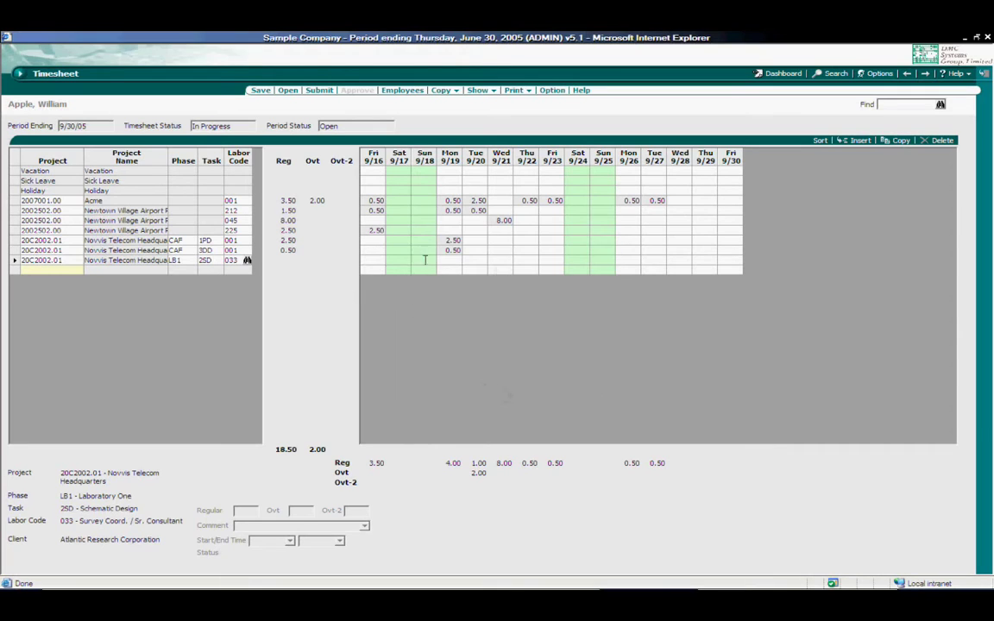
left_click(626, 251)
left_click(686, 259)
type("5")
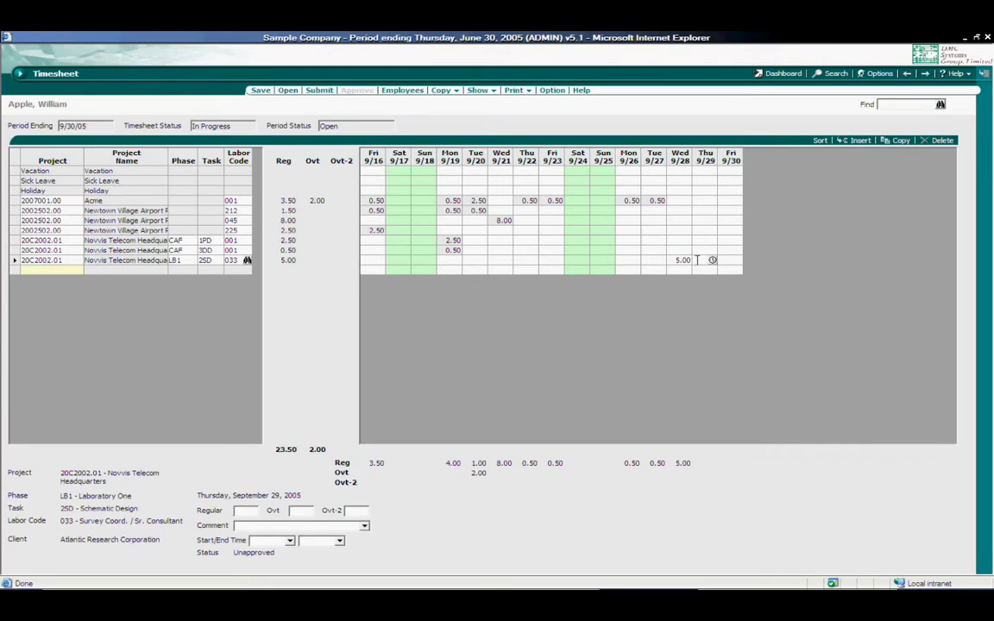
key("Return")
- Time the 9/28 entry 2:00–7:00 PM and add the comment 'comments for the day'
left_click(688, 260)
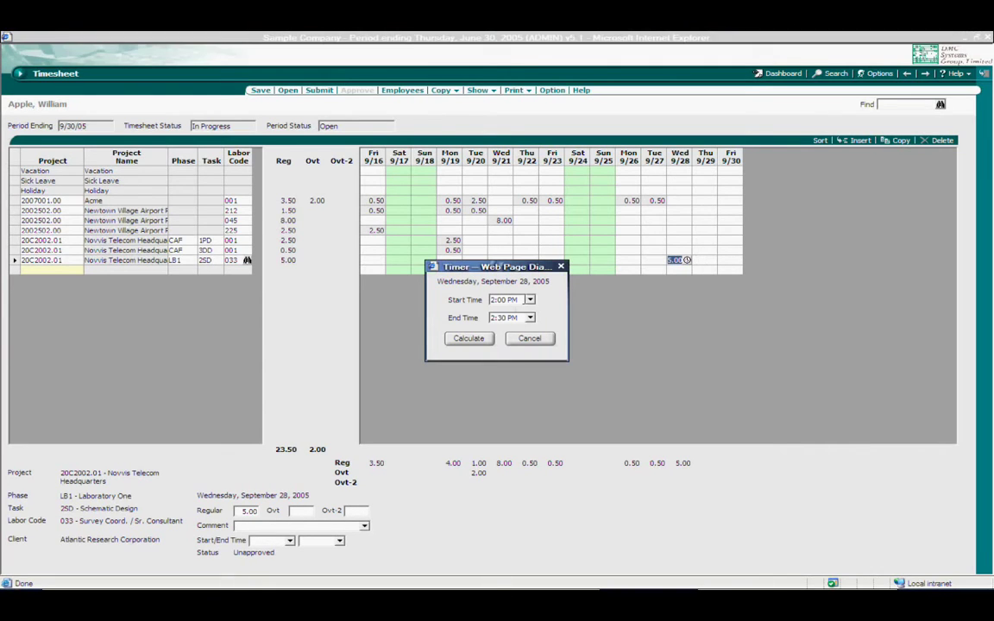
left_click(531, 318)
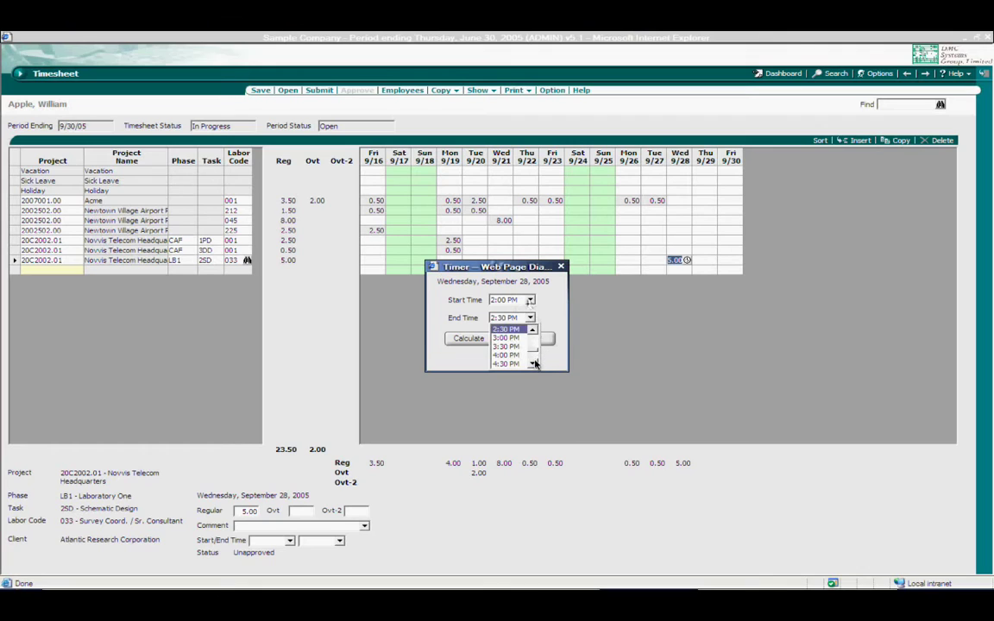
left_click(533, 363)
left_click(532, 363)
left_click(507, 356)
left_click(469, 339)
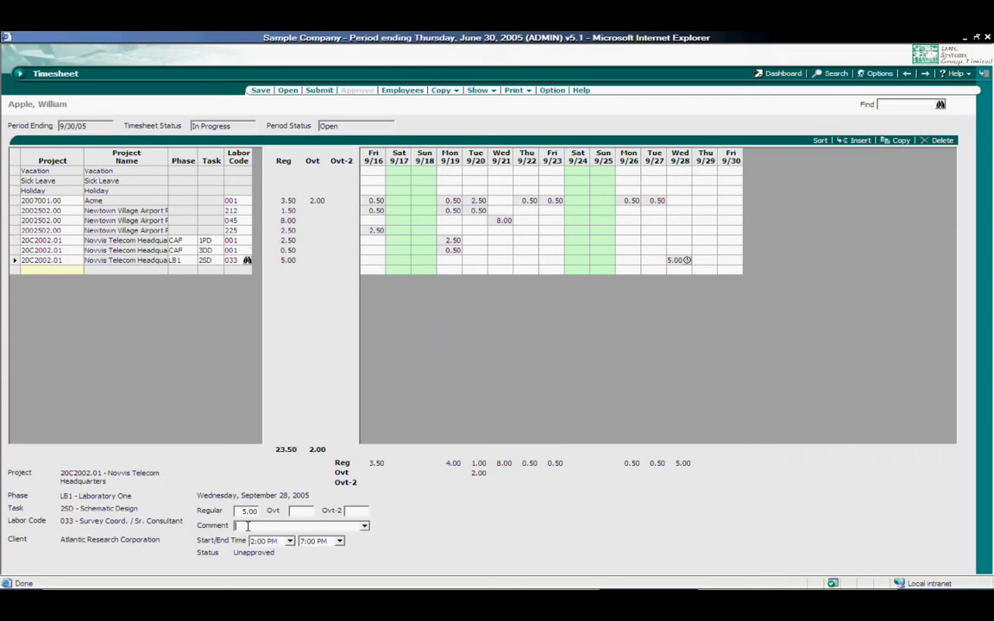
type("comments for the day")
key("Tab")
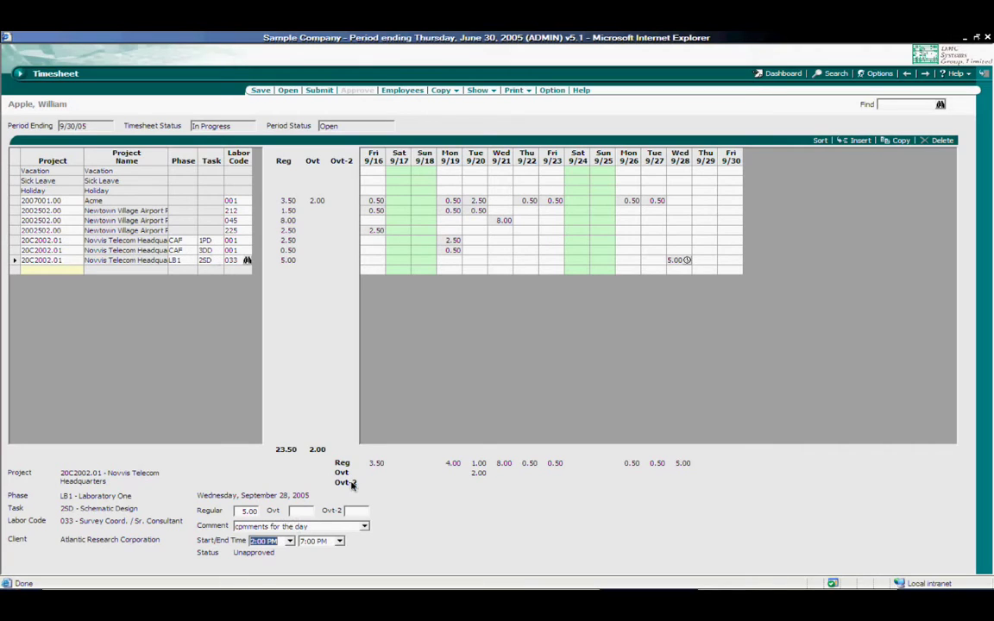
- Save the timesheet and reload the 9/16–9/30/05 period
left_click(260, 90)
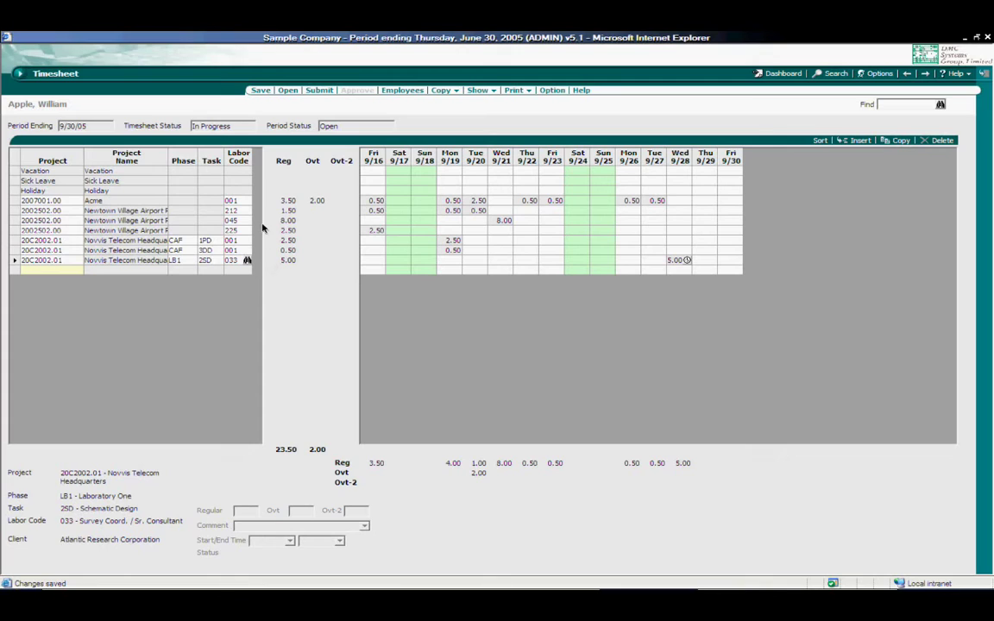
left_click(287, 89)
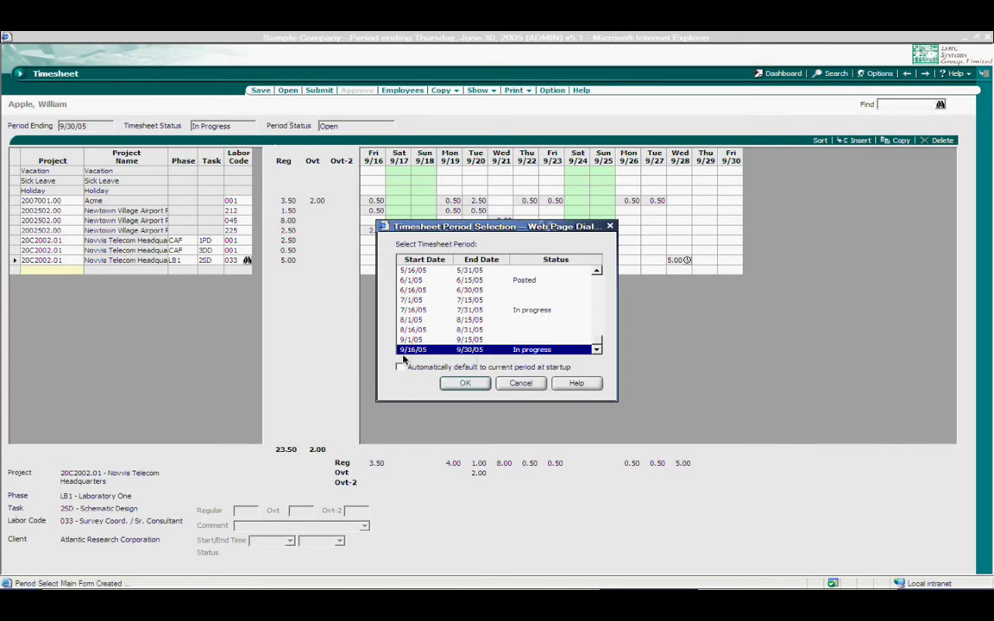
left_click(465, 383)
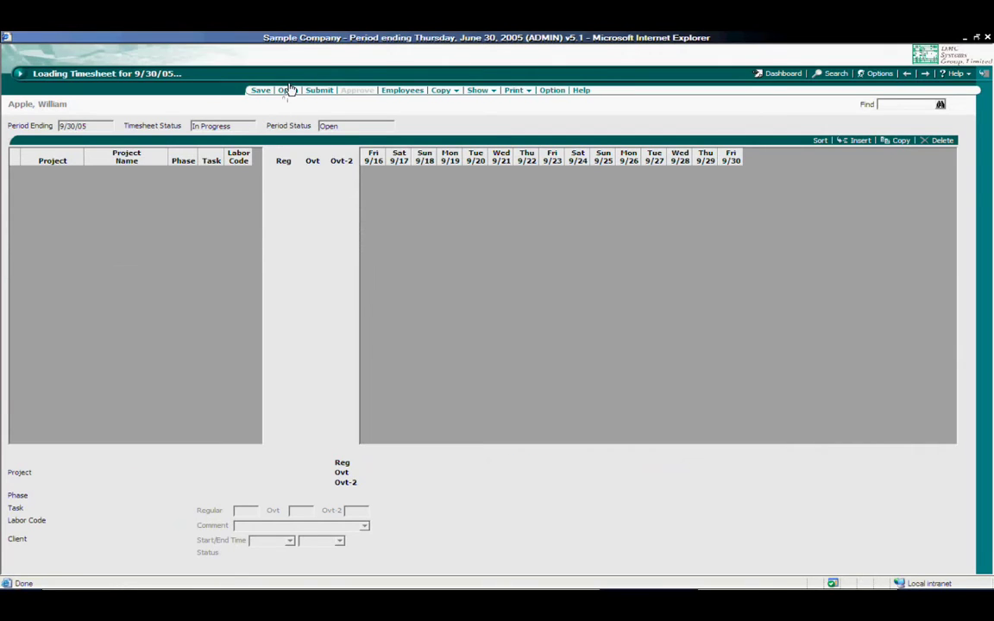
- Open the 7/16–7/31/05 timesheet period
left_click(289, 91)
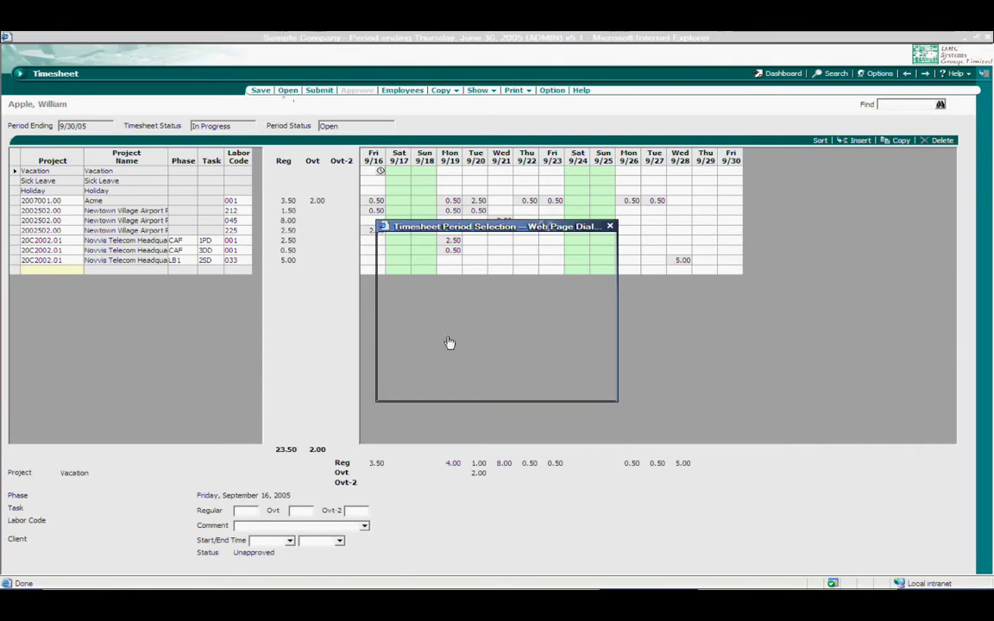
left_click(522, 310)
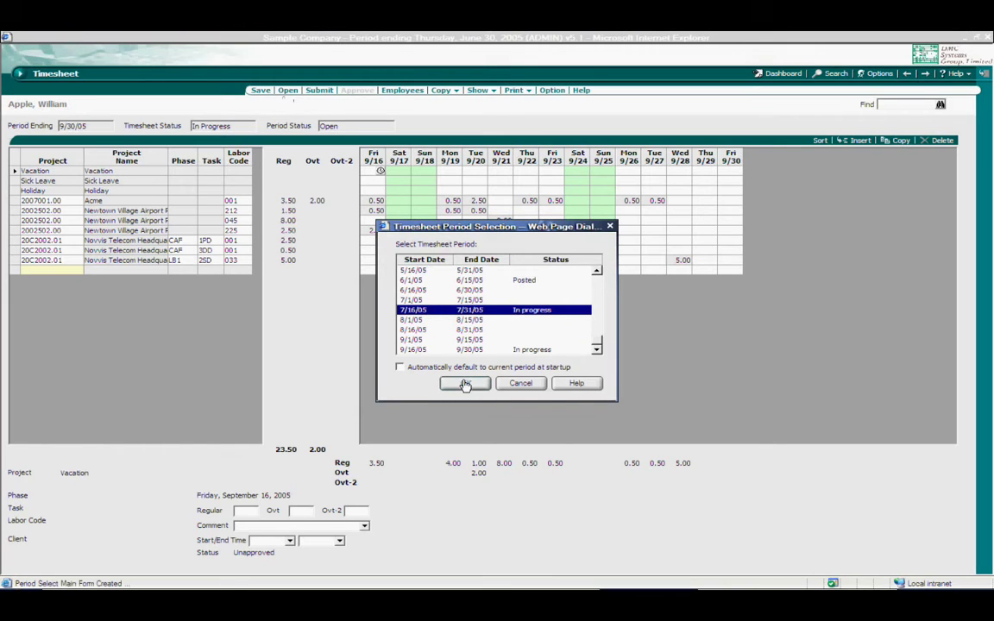
left_click(464, 384)
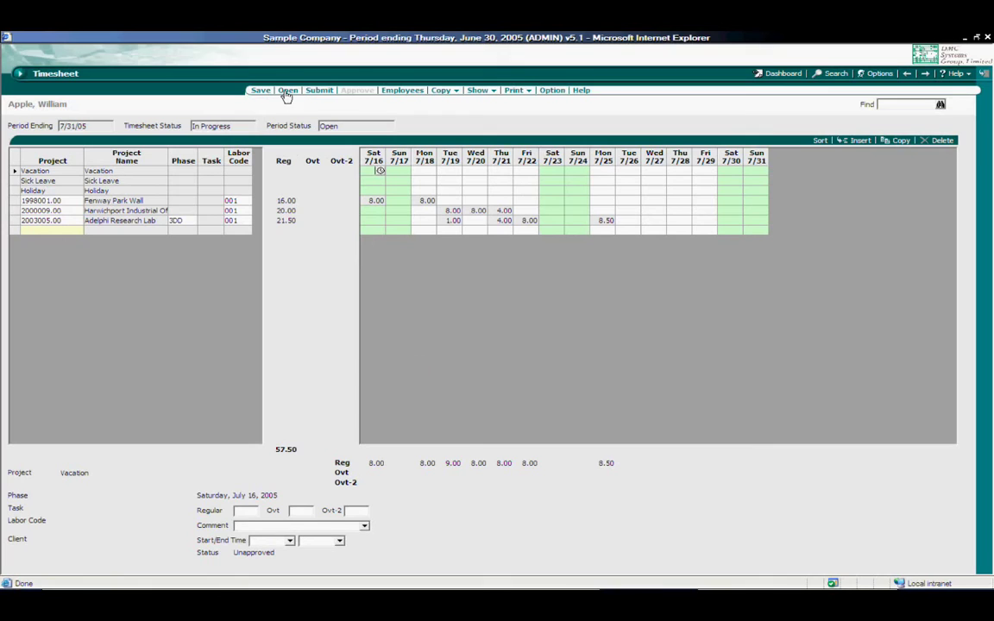
- Return to the 9/16–9/30/05 timesheet period
left_click(287, 91)
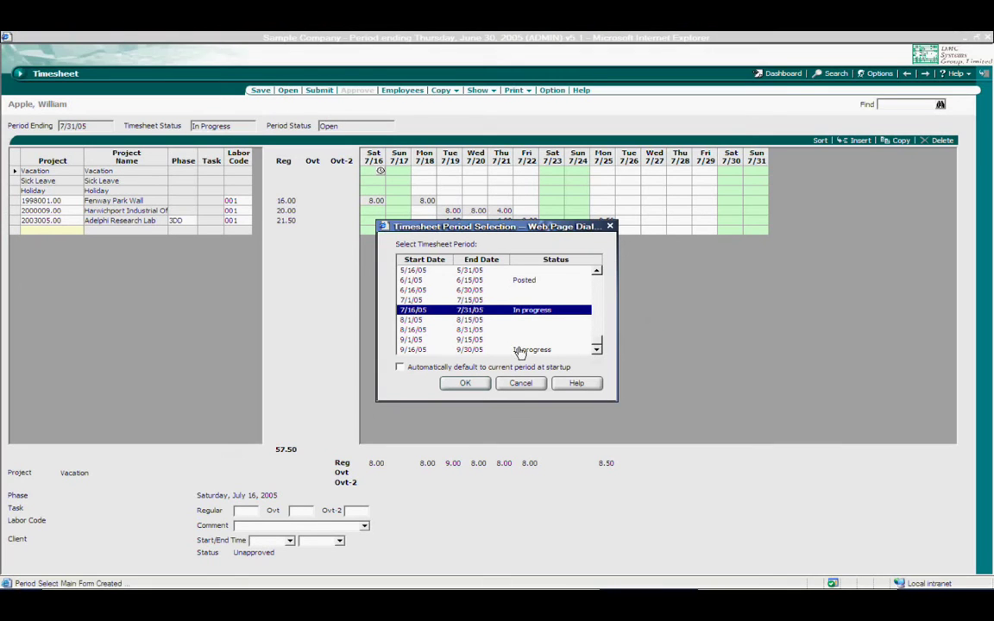
left_click(521, 349)
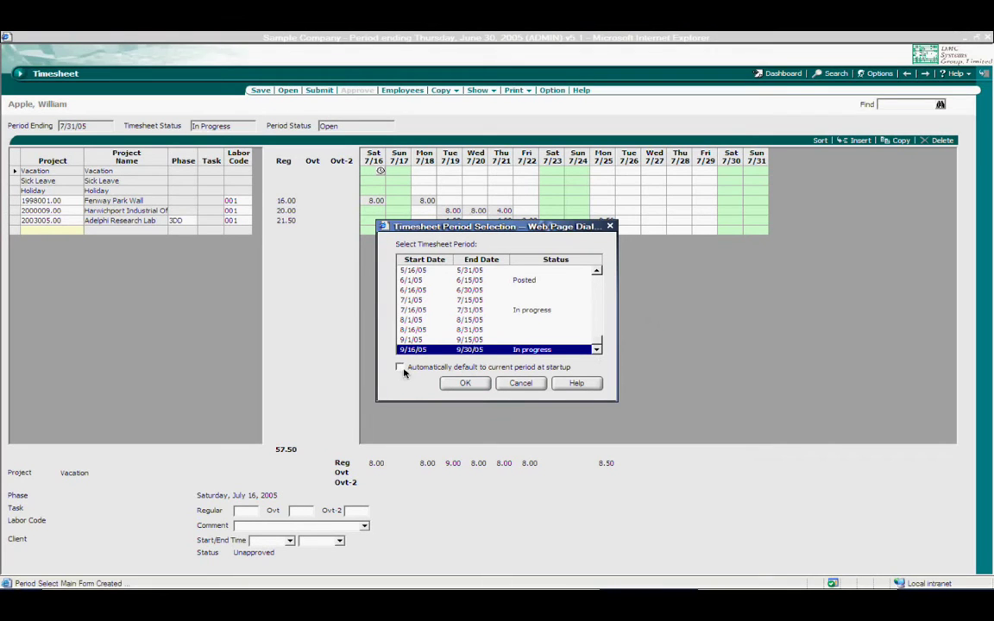
left_click(457, 384)
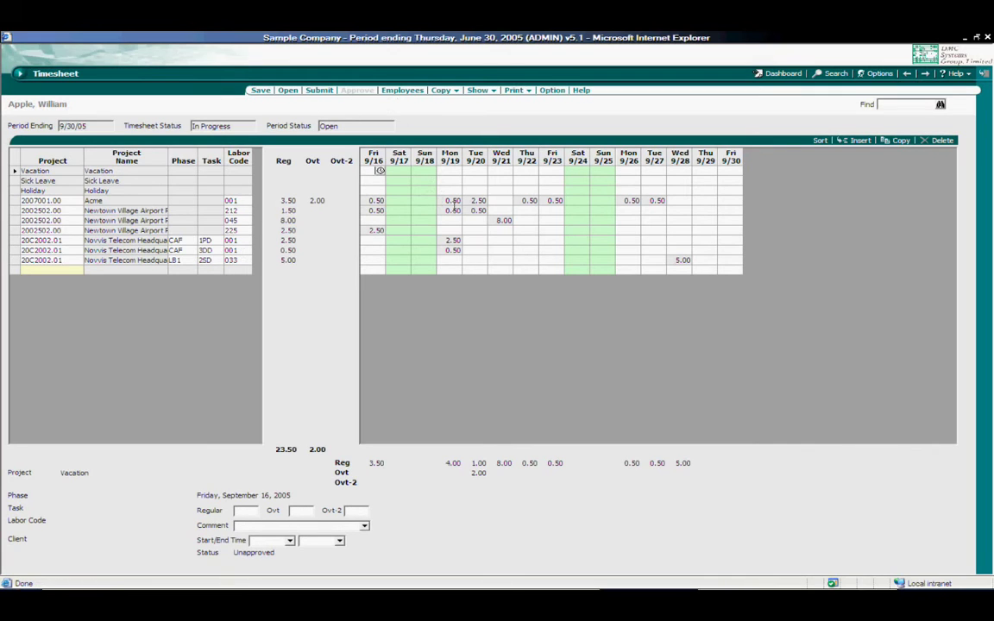
- Sort the timesheet rows by project
left_click(54, 162)
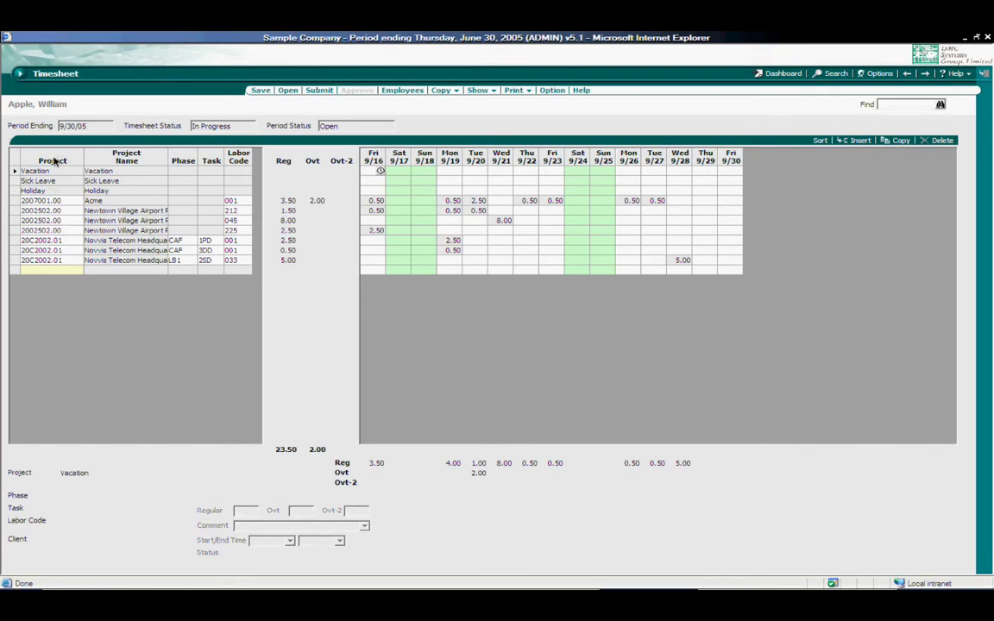
left_click(820, 140)
left_click(126, 158)
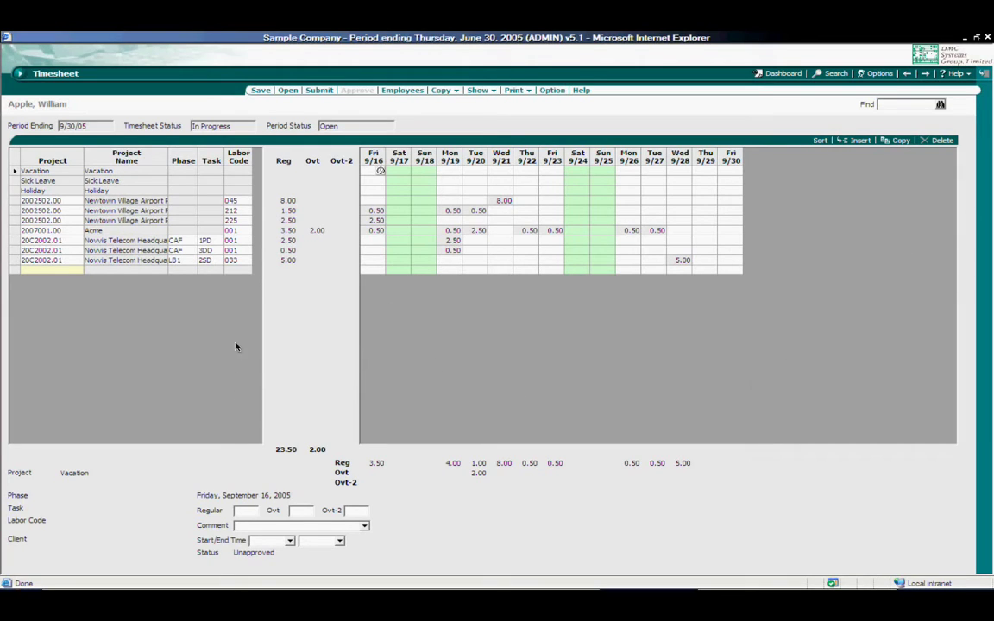
- Copy the last Novvis row and give the copy task 3DD and labor code 001
left_click(26, 260)
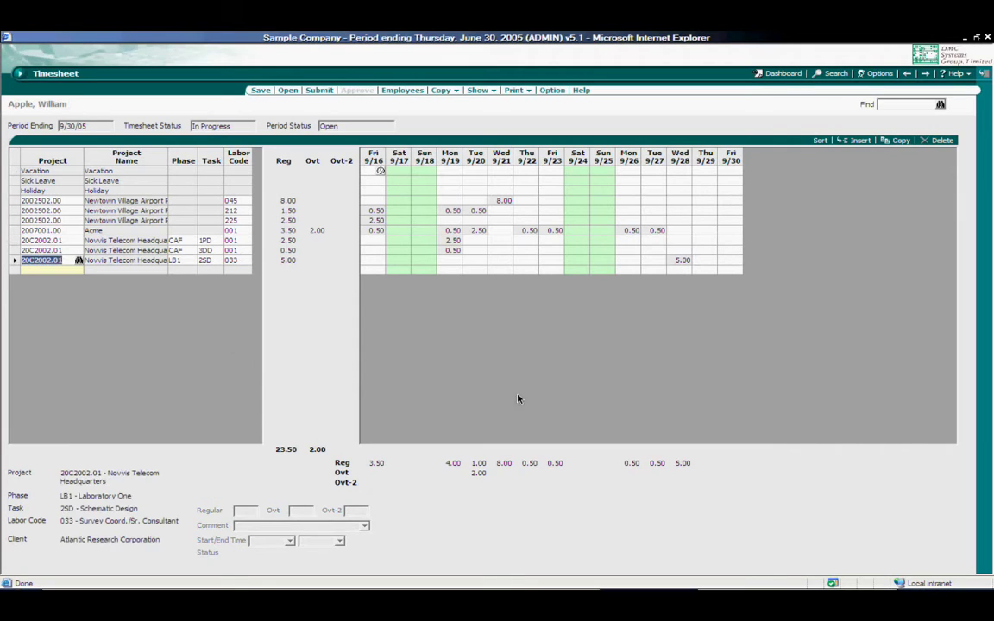
left_click(894, 142)
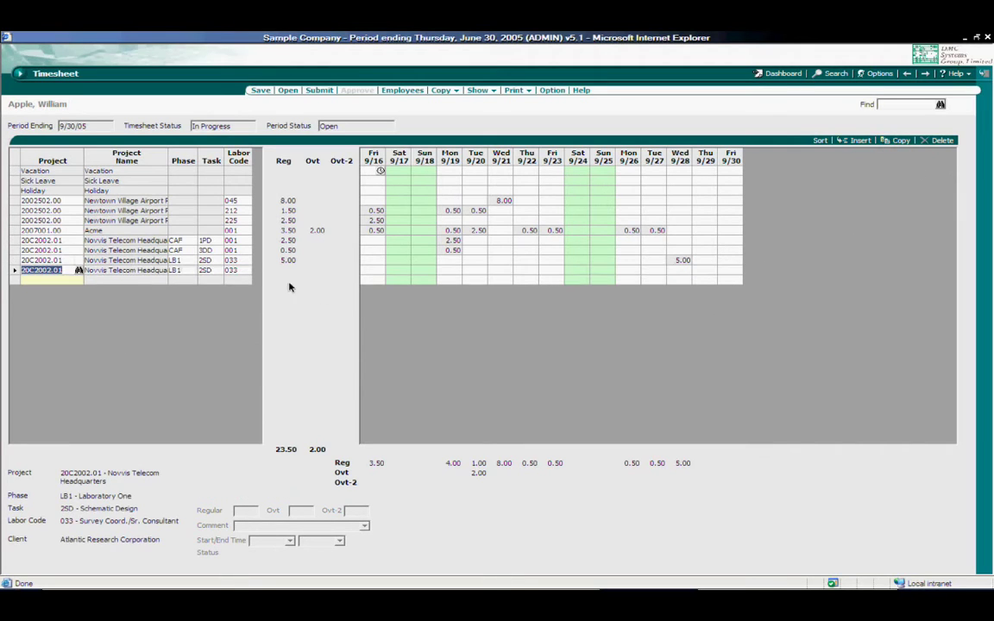
left_click(208, 271)
left_click(219, 271)
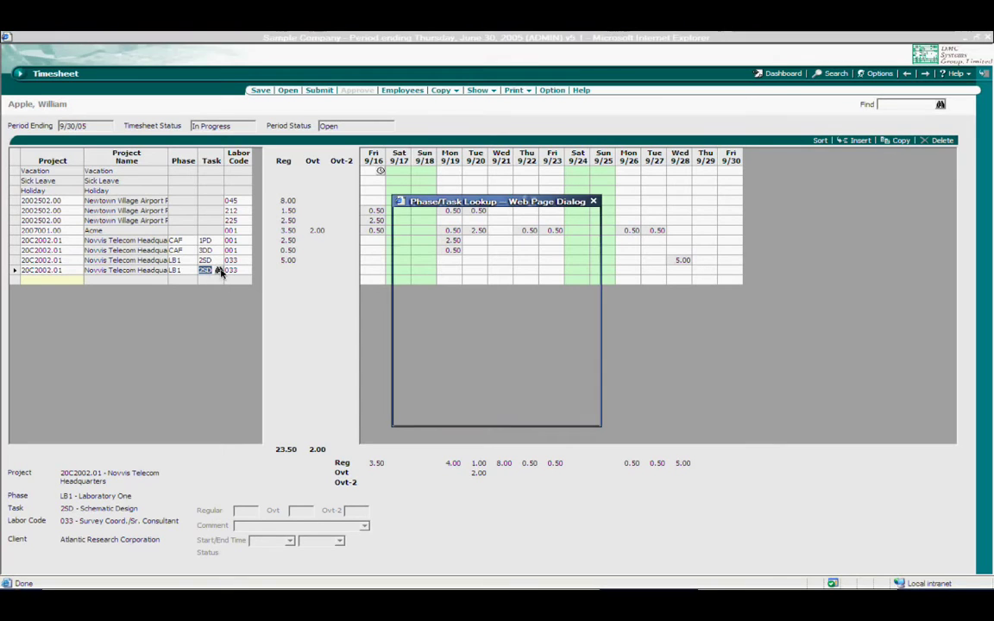
left_click(466, 239)
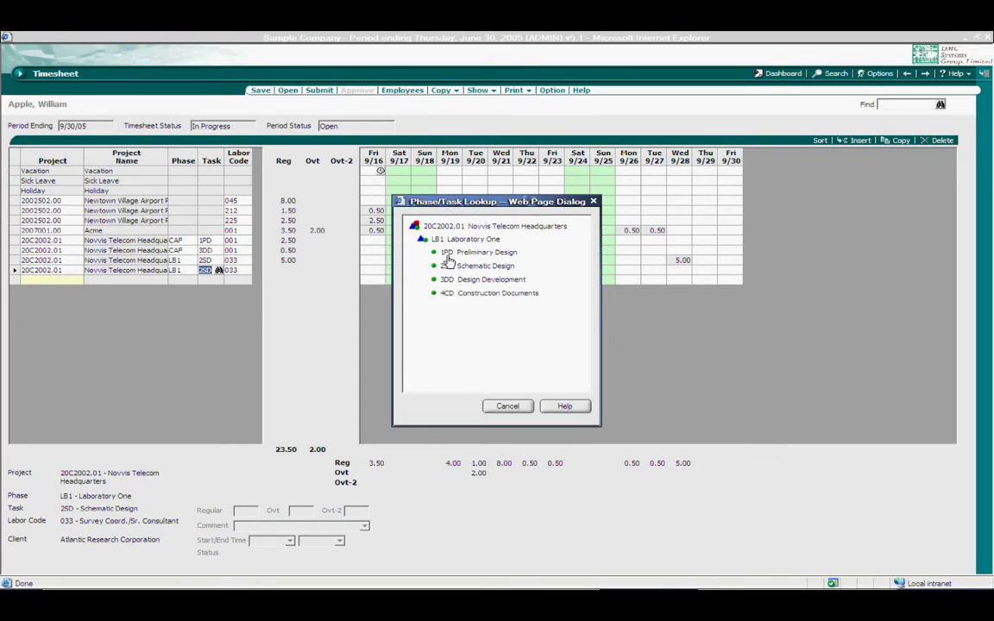
left_click(464, 283)
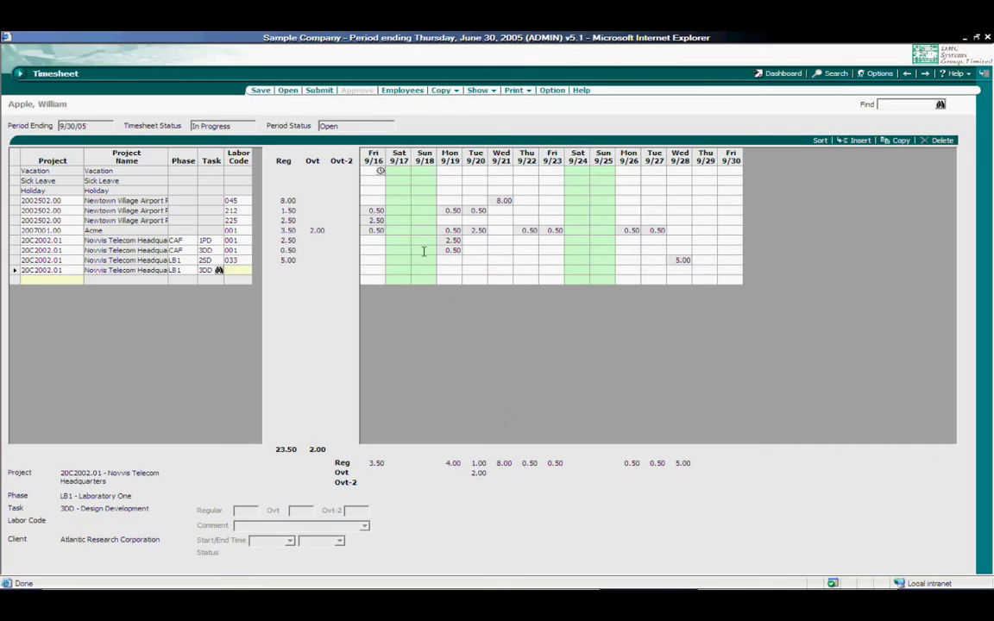
left_click(241, 271)
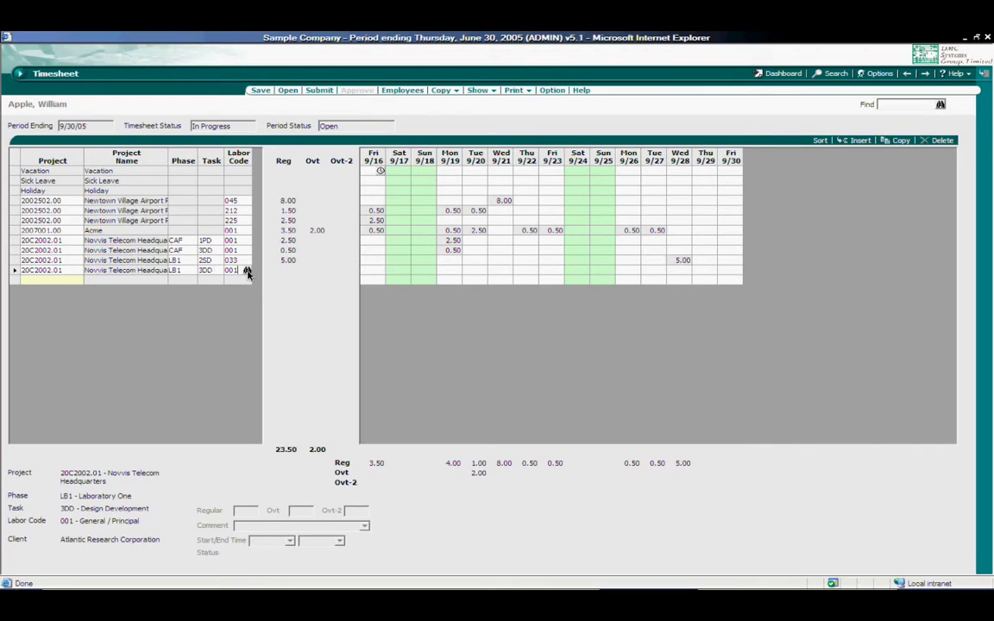
key("Tab")
key("Tab")
key("Tab")
key("Tab")
key("Tab")
key("Tab")
key("Tab")
- Log 2.00 hours on Thu 9/29 for the new row, timed 2:30–4:30 PM
key("Tab")
key("Tab")
key("Tab")
key("Tab")
key("Tab")
key("Tab")
key("Tab")
type("2")
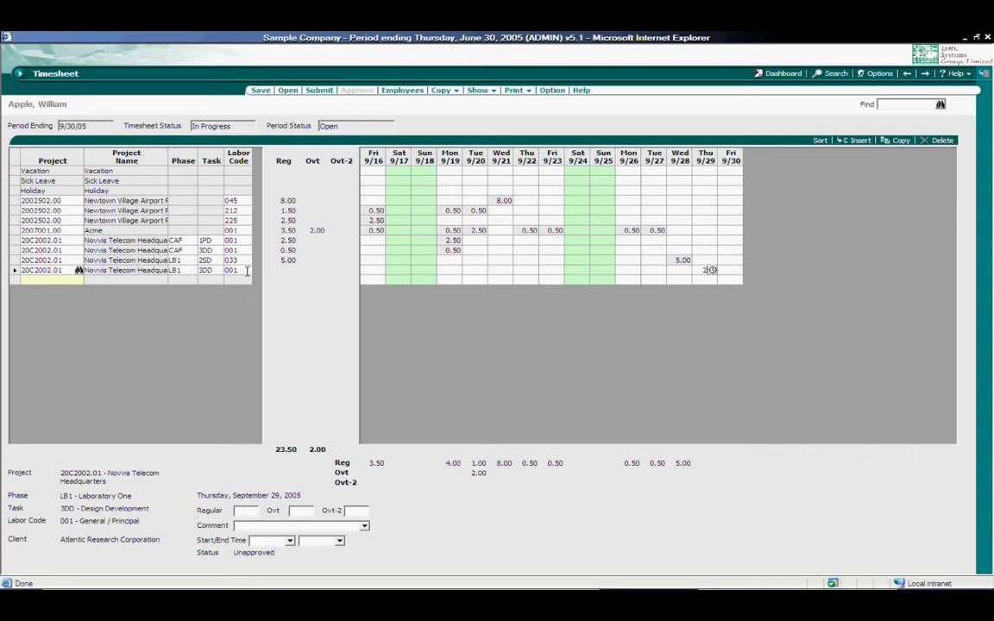
key("Tab")
left_click(689, 270)
left_click(712, 270)
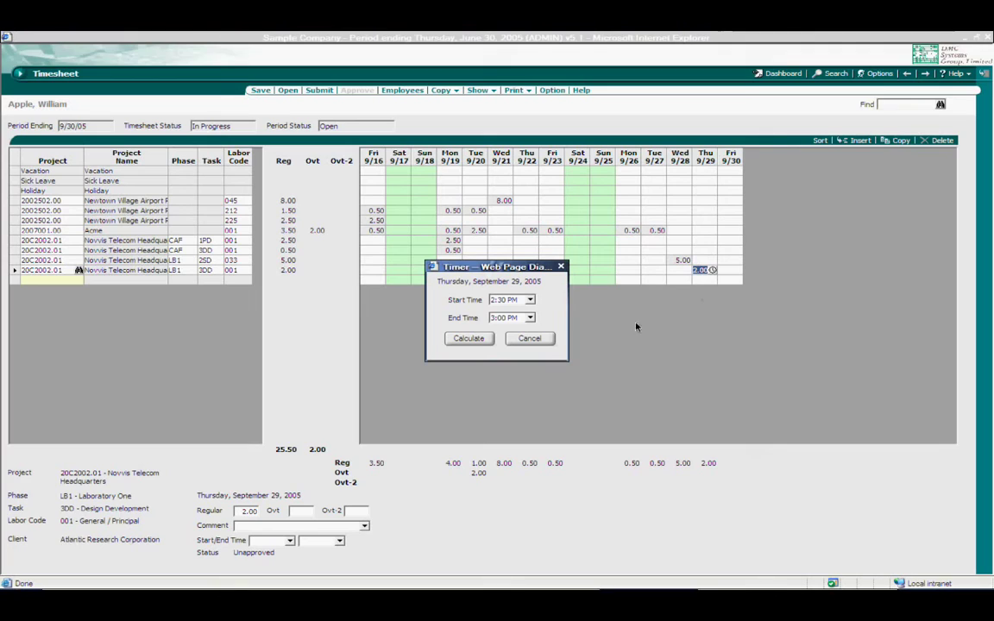
left_click(530, 317)
left_click(516, 354)
left_click(468, 339)
- Add the comment 'comment' to the 9/29 entry and save the timesheet
left_click(295, 526)
type("comment")
key("Tab")
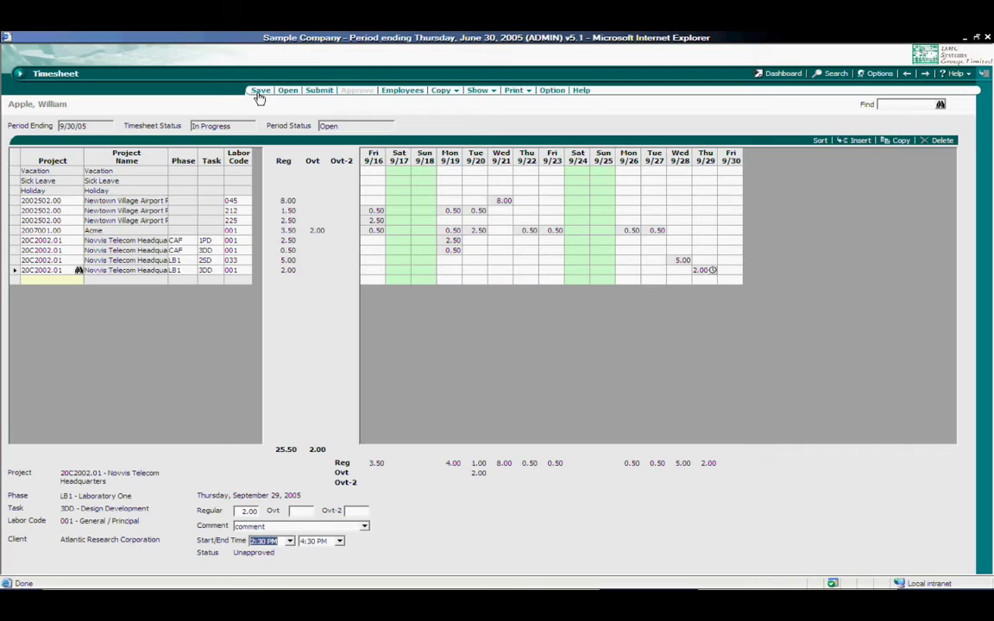
left_click(259, 93)
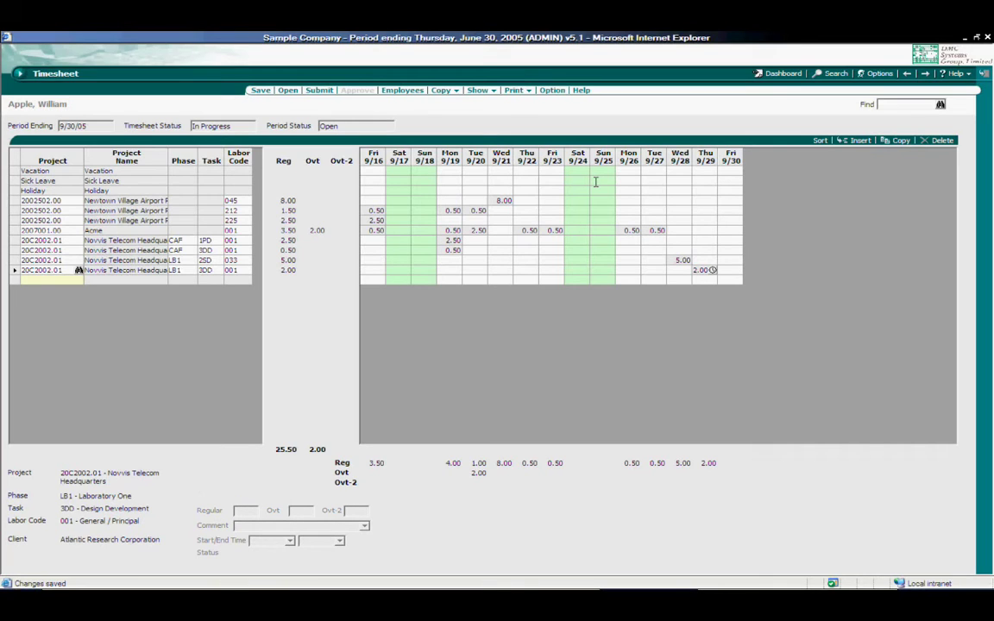
- Submit the 9/30/05 timesheet with the electronic signature, accepting the low-hours warning
left_click(319, 90)
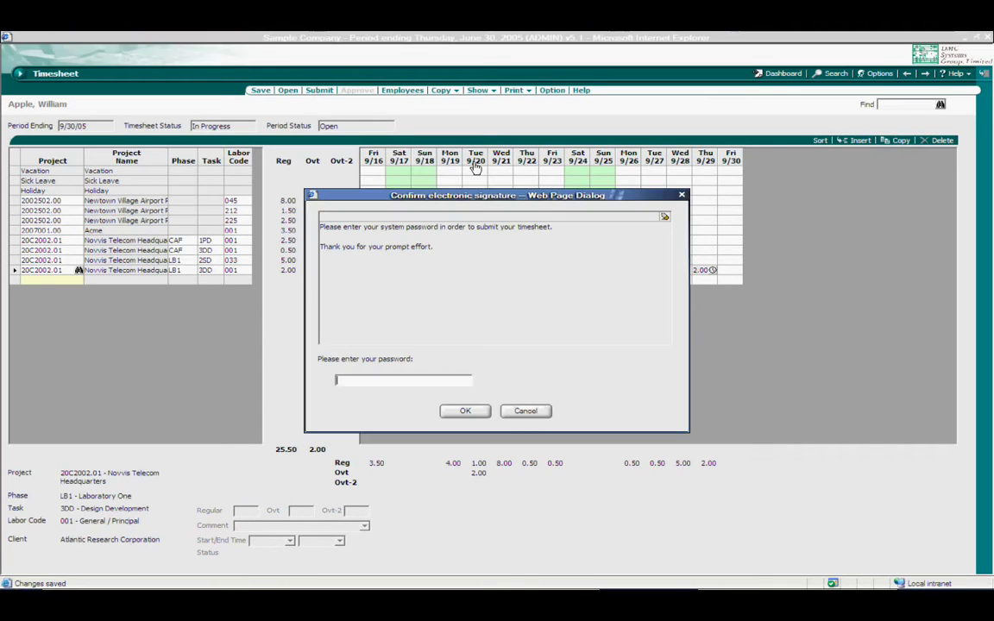
left_click(387, 380)
left_click(466, 412)
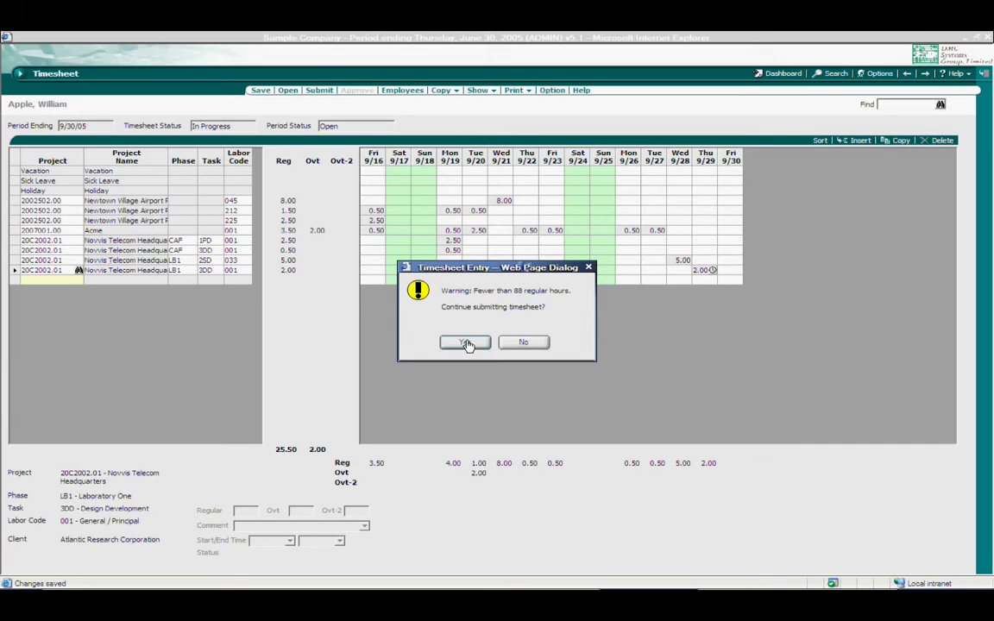
left_click(466, 344)
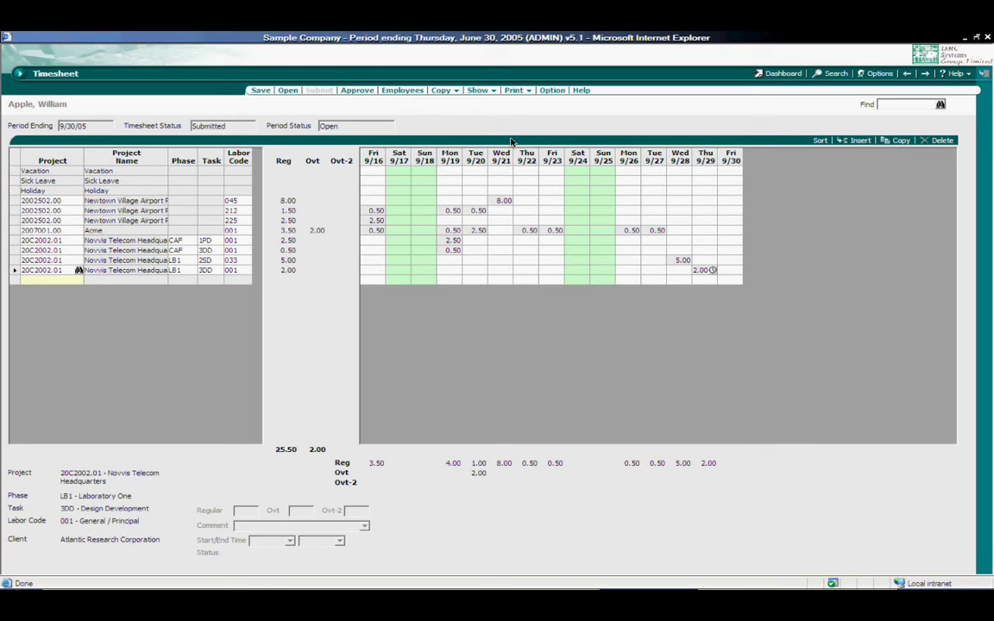
- Sort the employee timesheet list by Status and open the Civil employee's In Progress timesheet
left_click(401, 91)
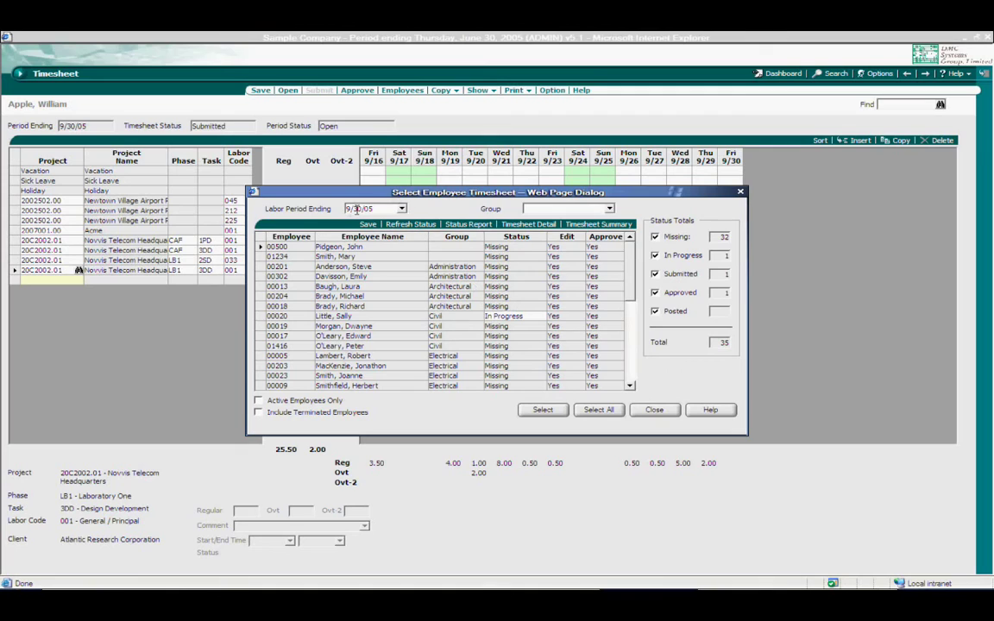
left_click(499, 238)
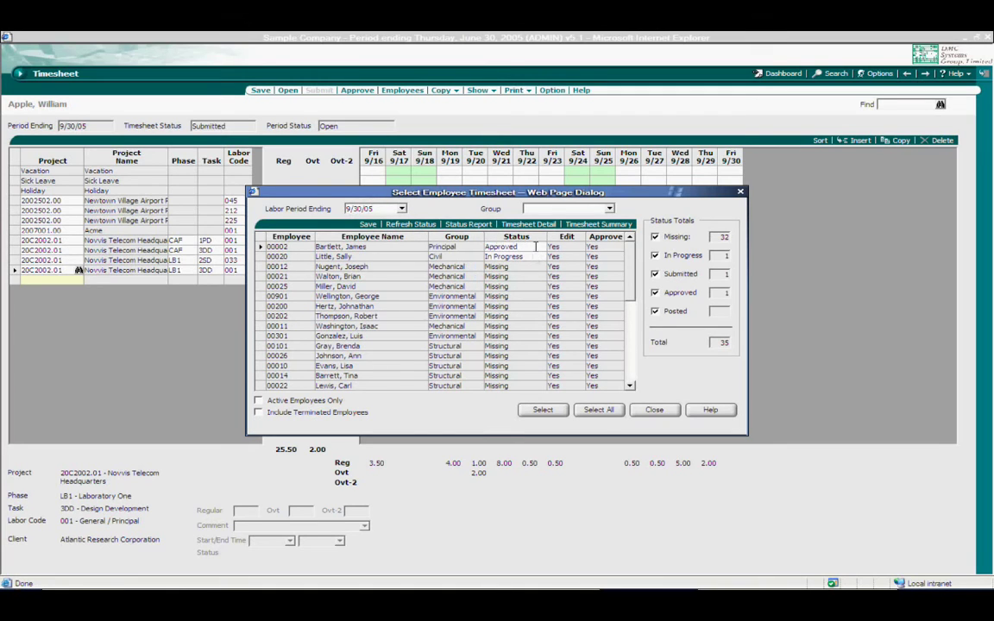
left_click(541, 248)
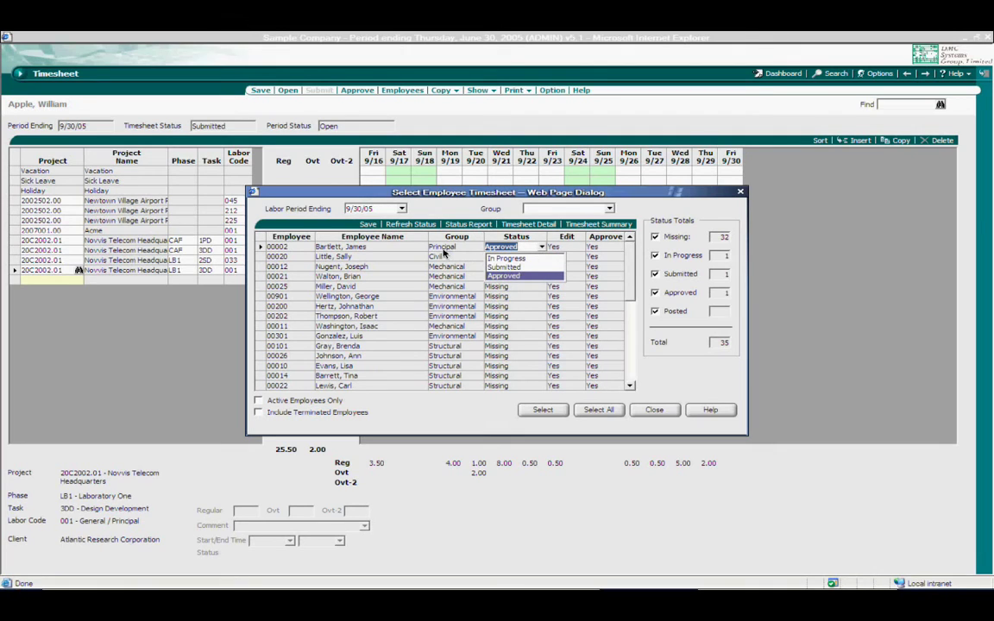
left_click(402, 227)
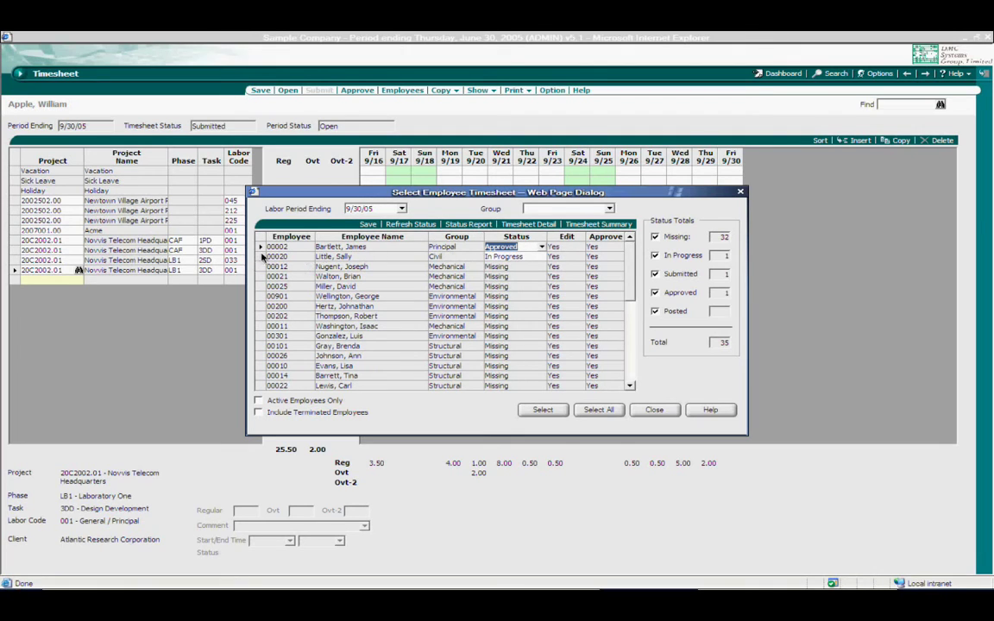
left_click(261, 257)
left_click(543, 411)
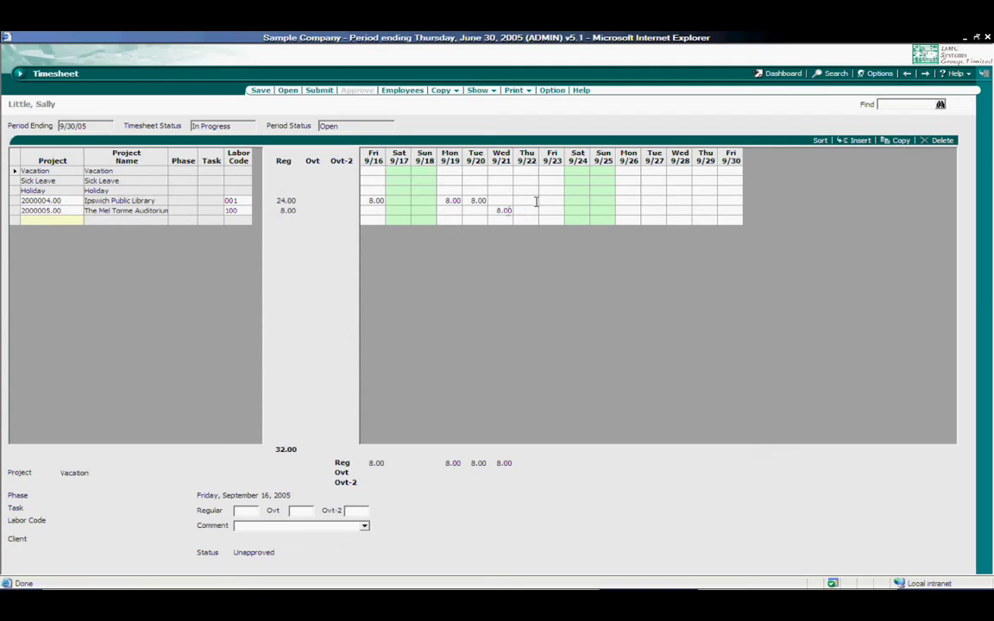
- Enter 8 sick-leave hours on Thu 9/22 and save the timesheet
left_click(506, 179)
left_click(530, 181)
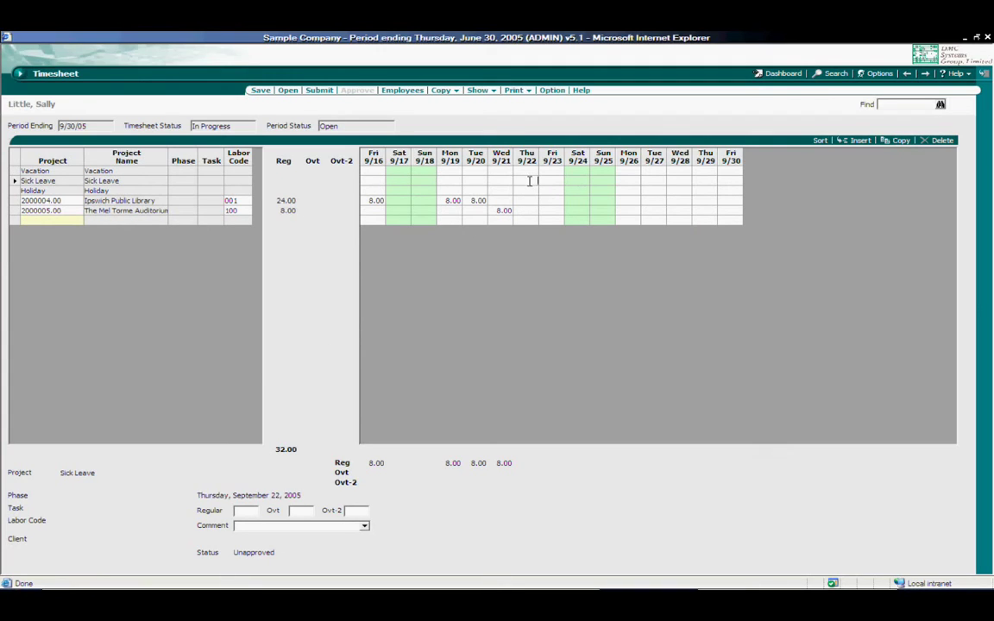
type("8")
key("Tab")
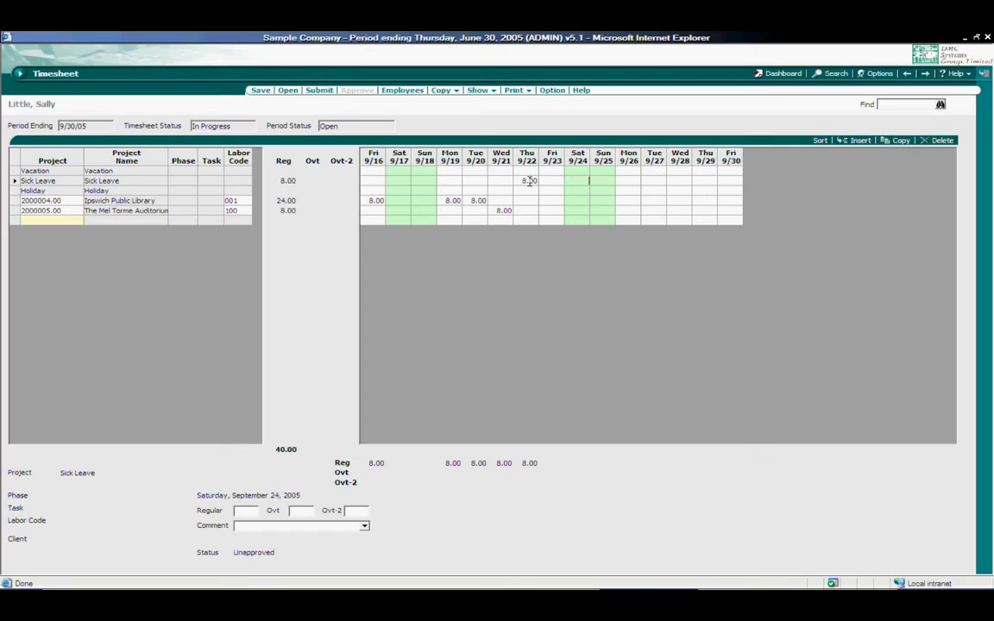
left_click(260, 90)
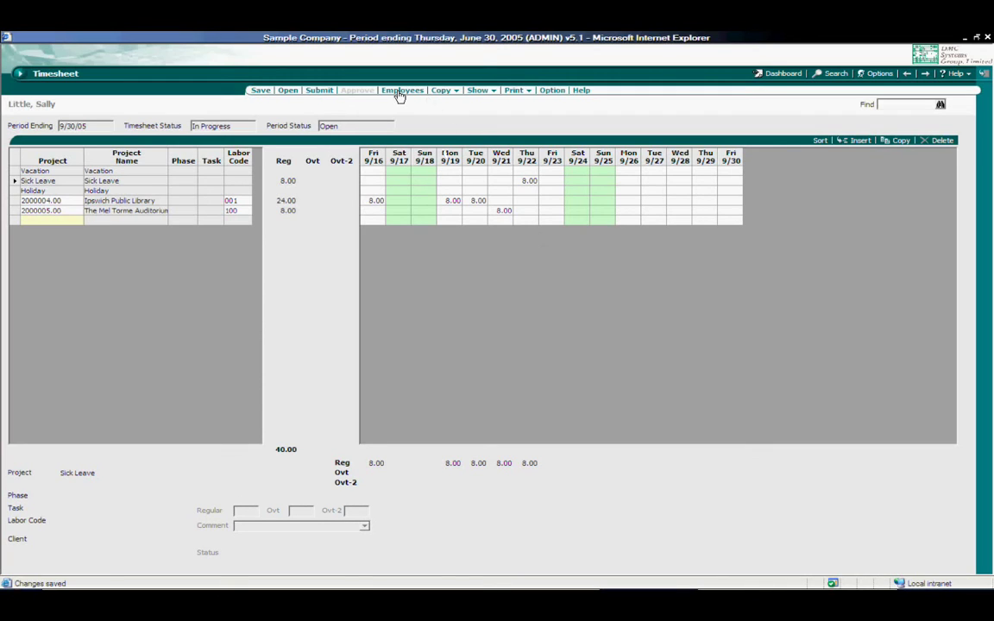
- Submit the timesheet past the low-hours warning, then approve it
left_click(319, 91)
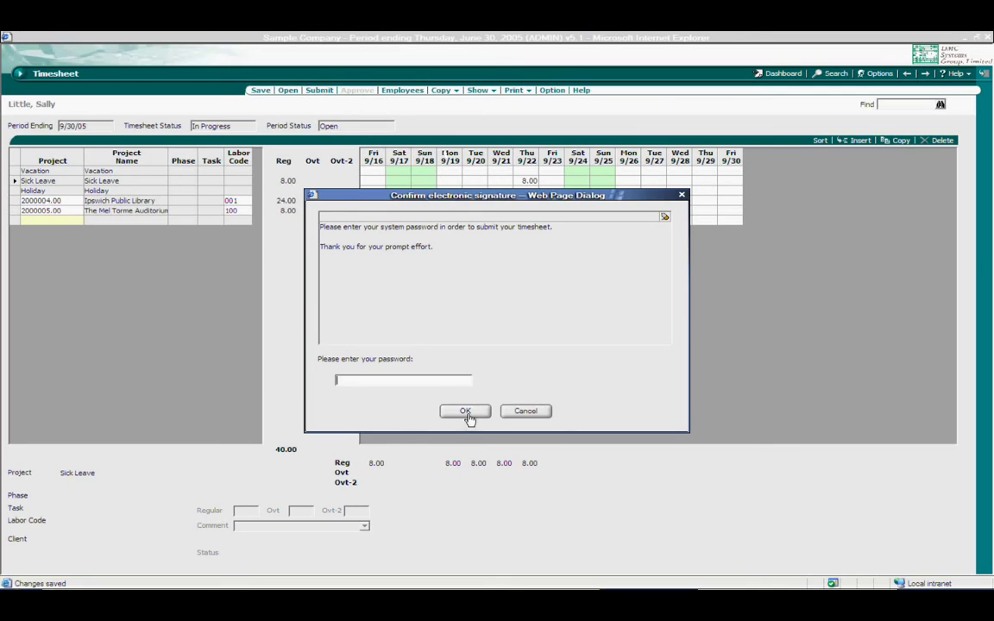
left_click(466, 411)
left_click(464, 343)
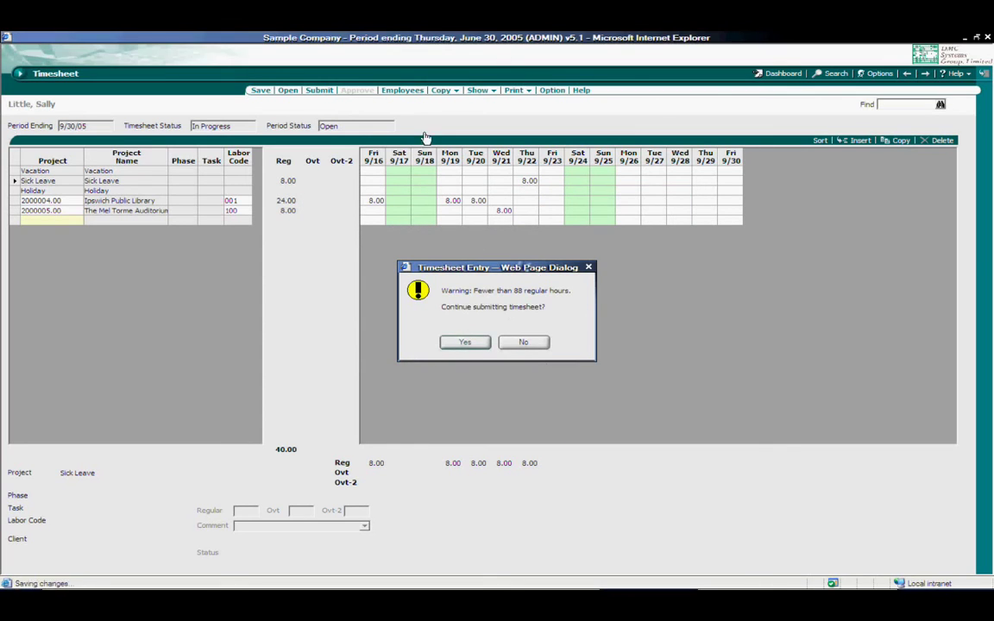
left_click(354, 90)
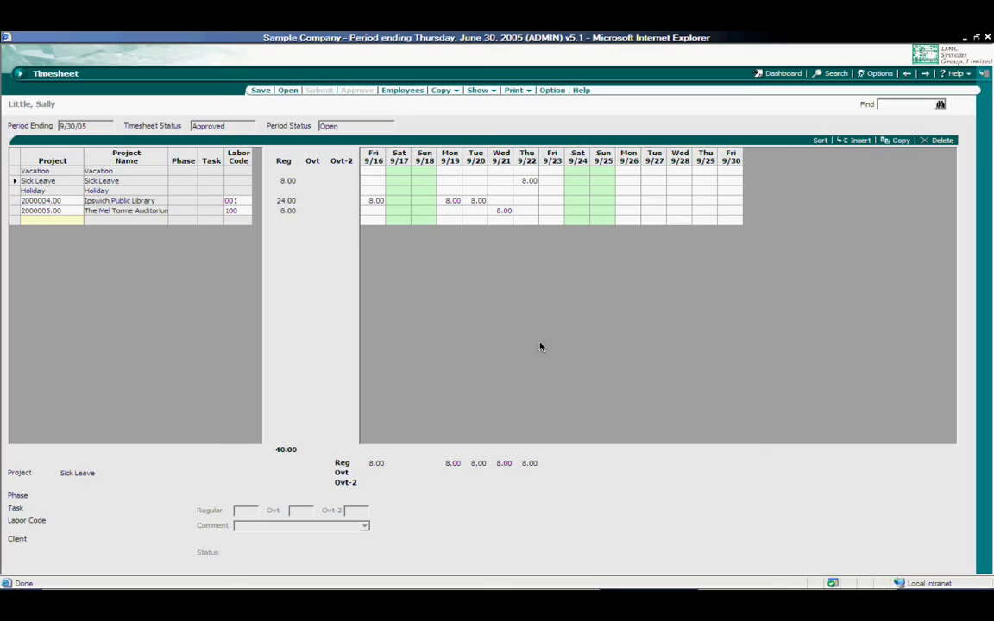
- Sort employees by Group, open the three Architectural timesheets, and advance to the third
left_click(402, 90)
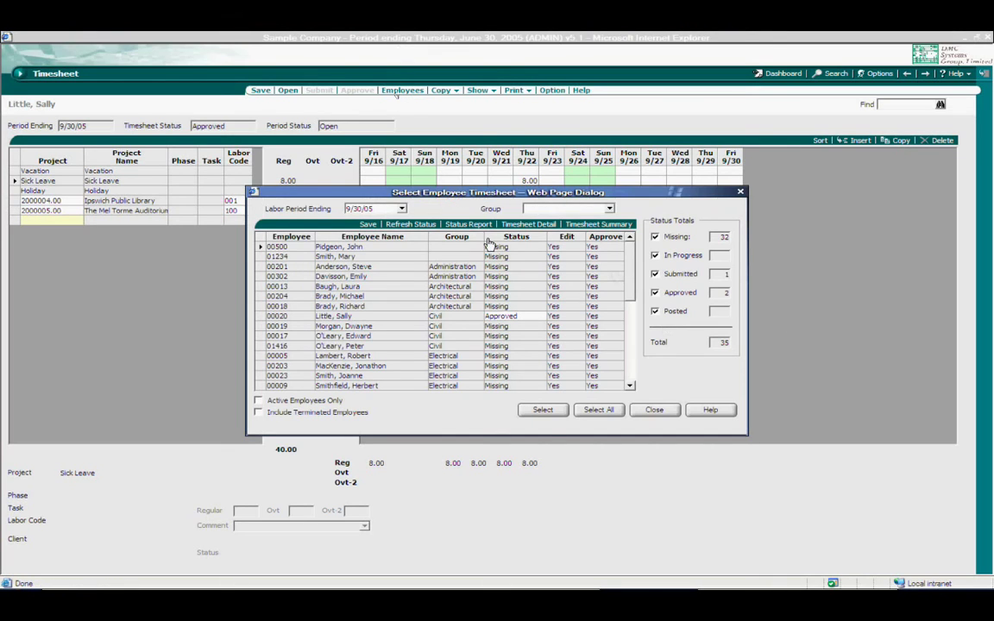
left_click(457, 237)
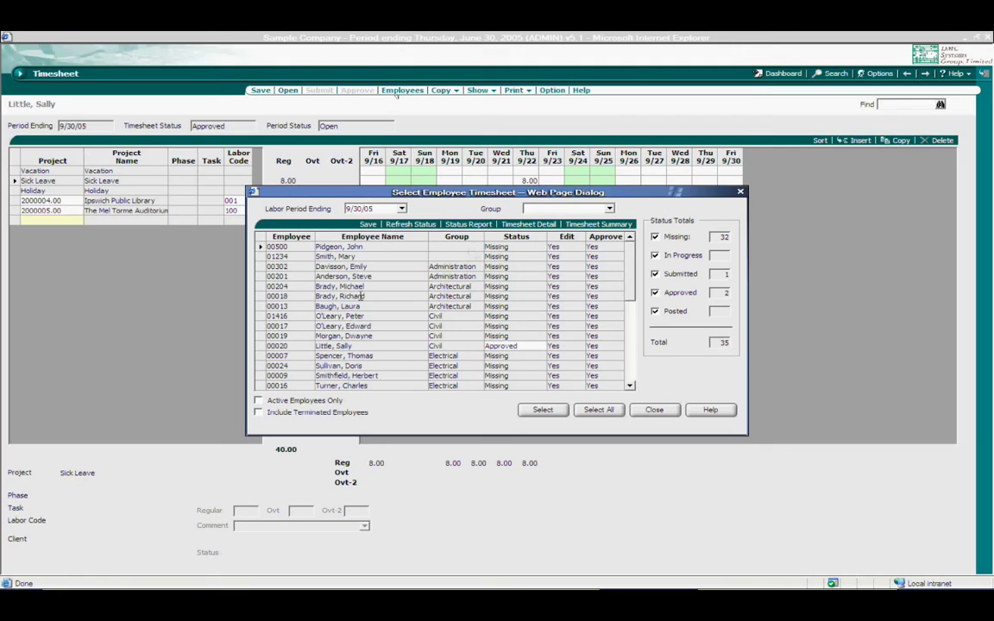
left_click(259, 286)
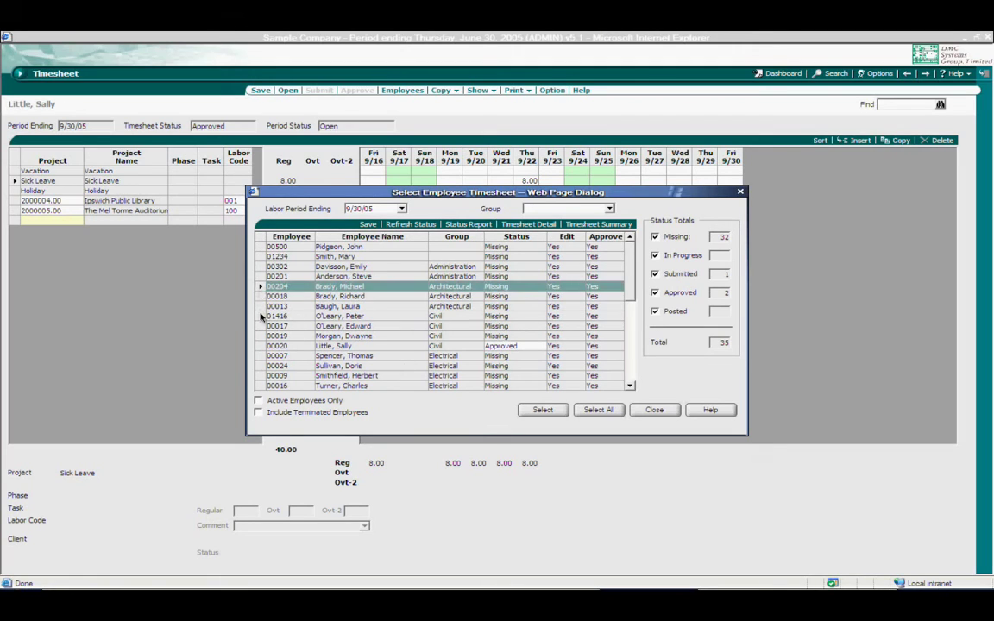
left_click(262, 316, "shift")
left_click(259, 307, "shift")
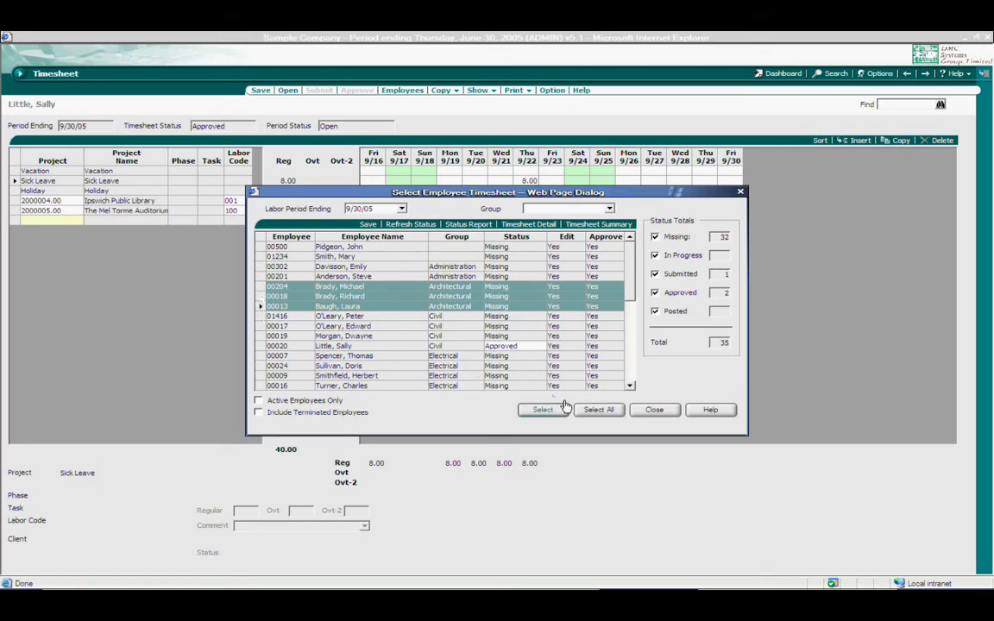
left_click(545, 411)
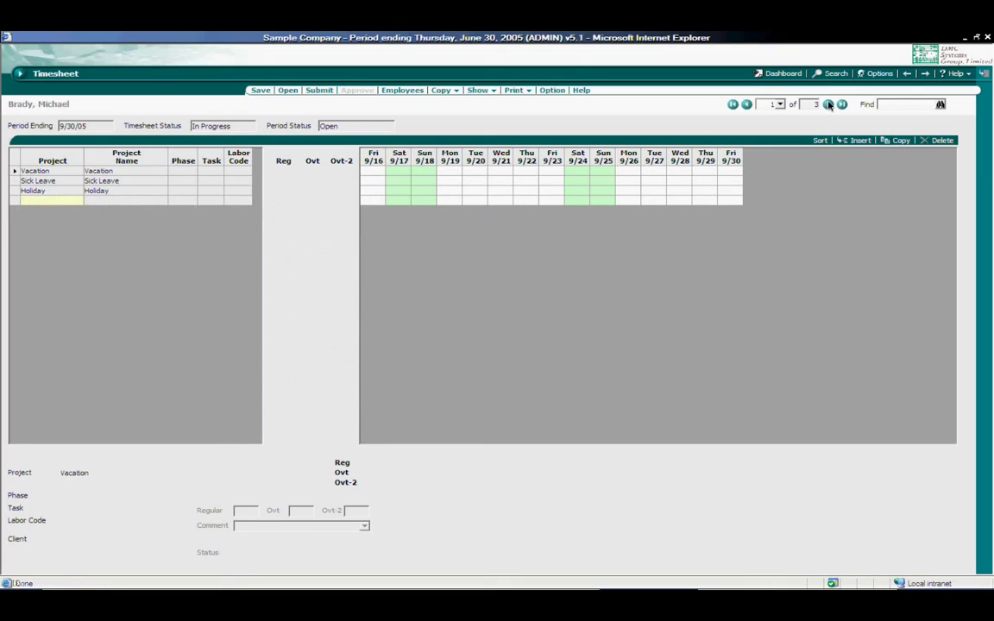
left_click(829, 105)
- Open the Submitted employee's 9/30/05 timesheet from the employee list
left_click(409, 92)
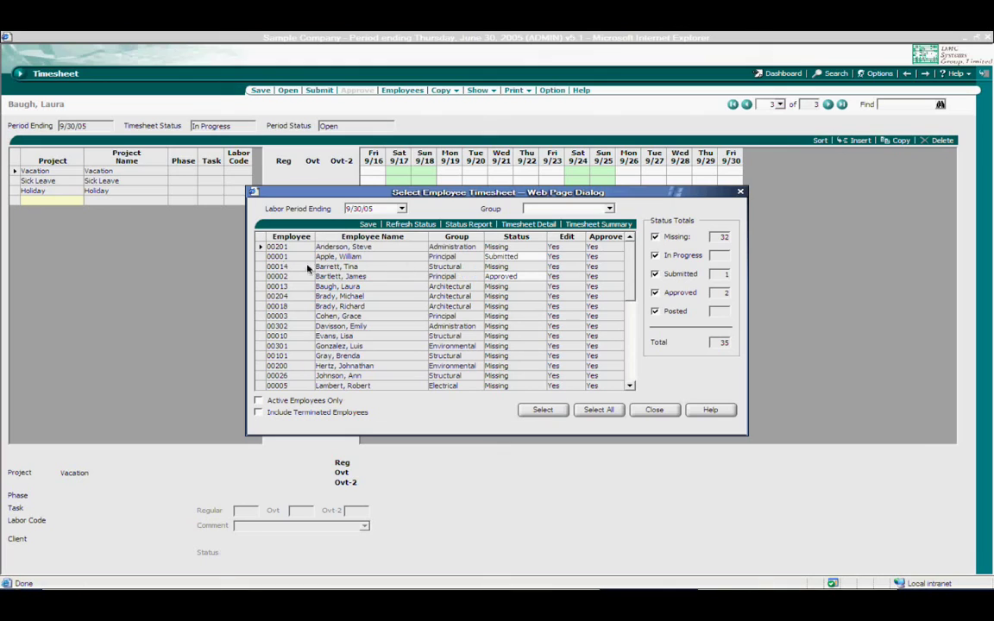
left_click(273, 256)
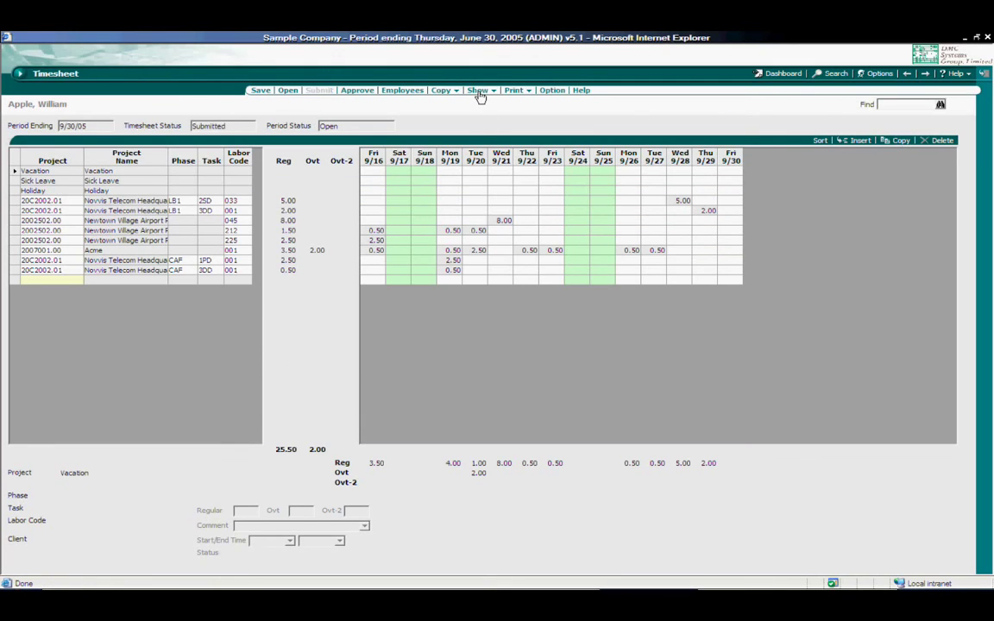
- Approve the timesheet and check its labour ratios (31.25% direct/standard) for the period ending 9/30/05
left_click(356, 90)
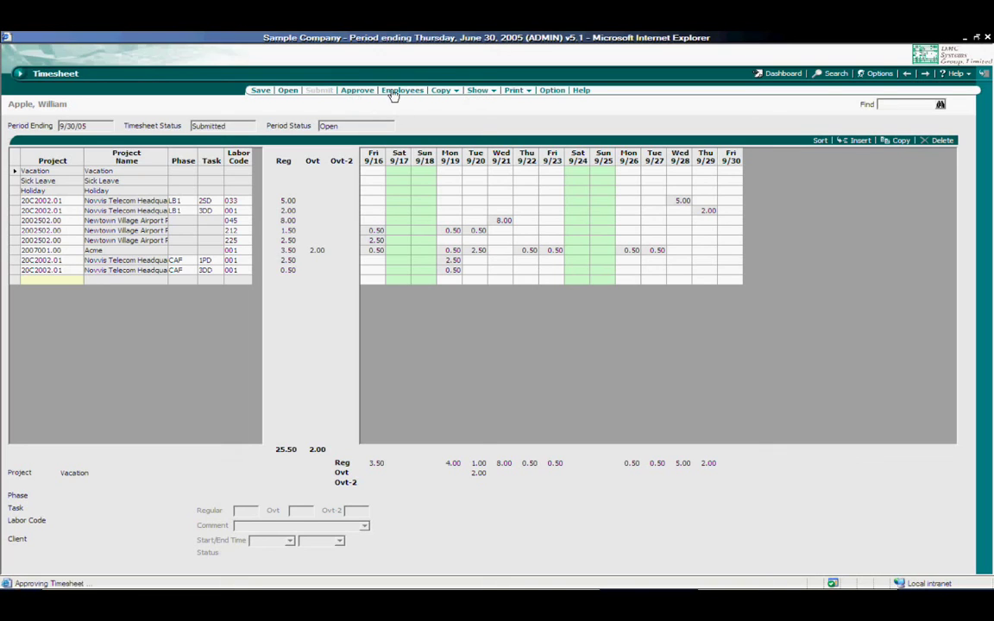
left_click(479, 91)
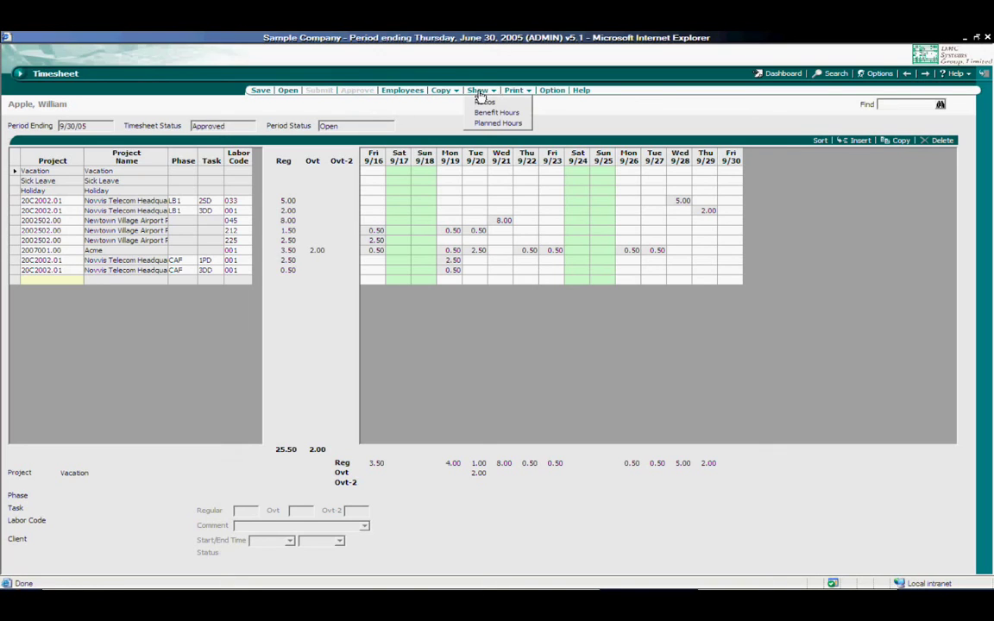
left_click(484, 104)
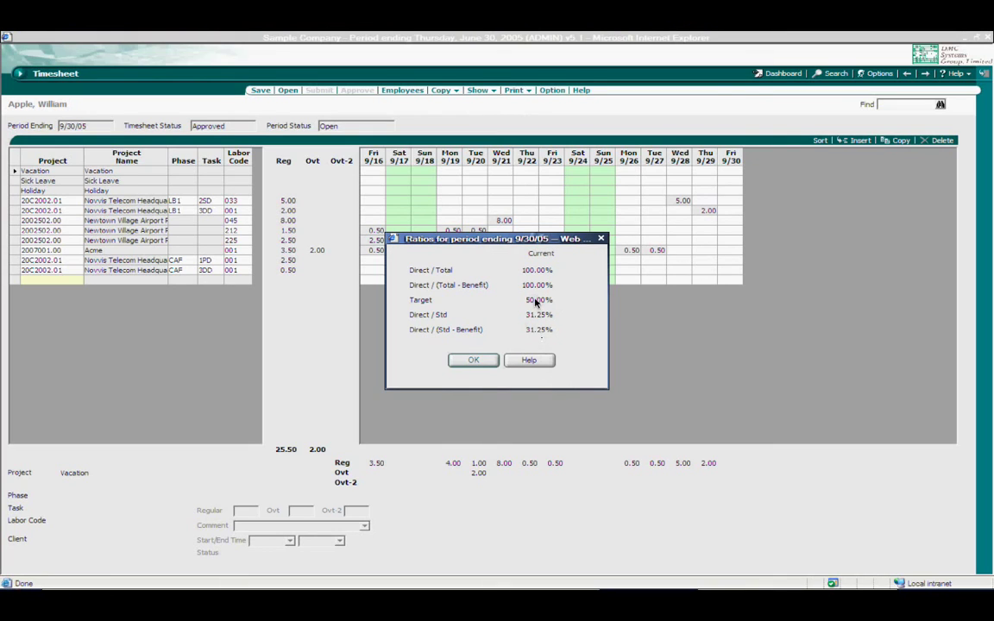
left_click(474, 361)
- Review the timesheet's benefit hours
left_click(480, 91)
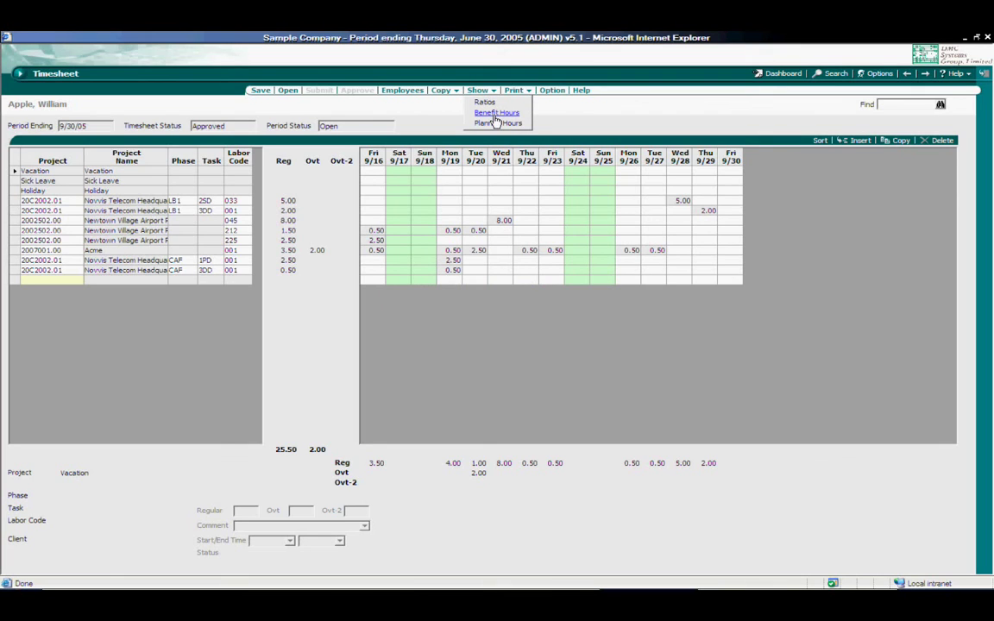
left_click(496, 114)
left_click(616, 373)
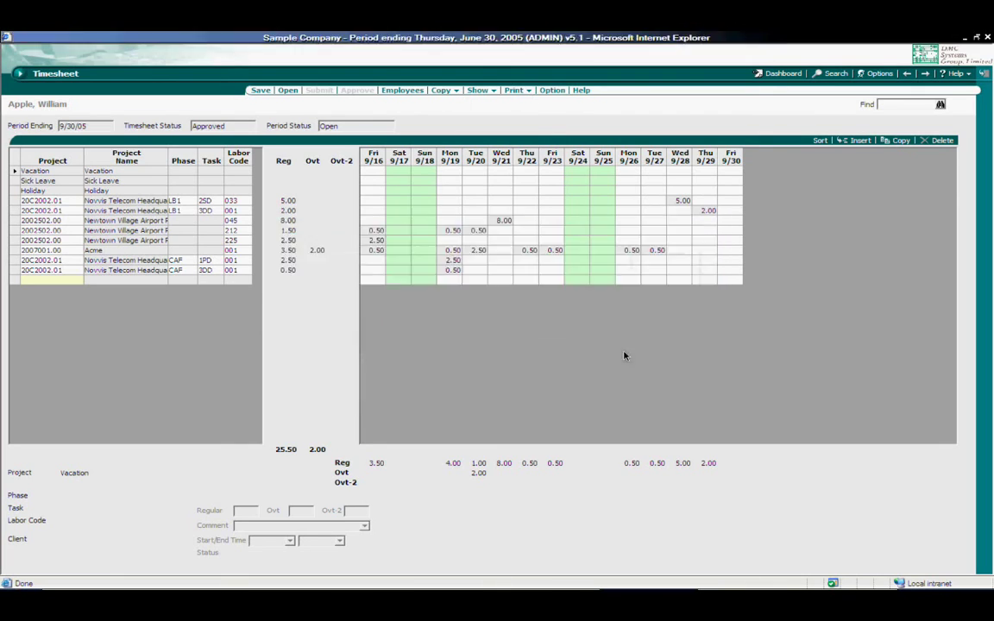
left_click(516, 91)
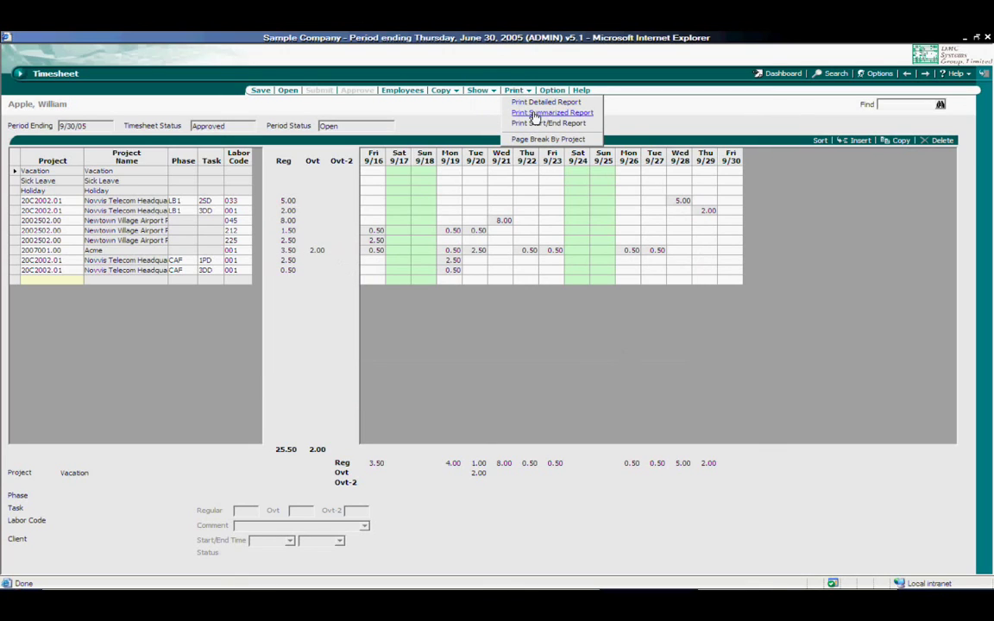
left_click(659, 127)
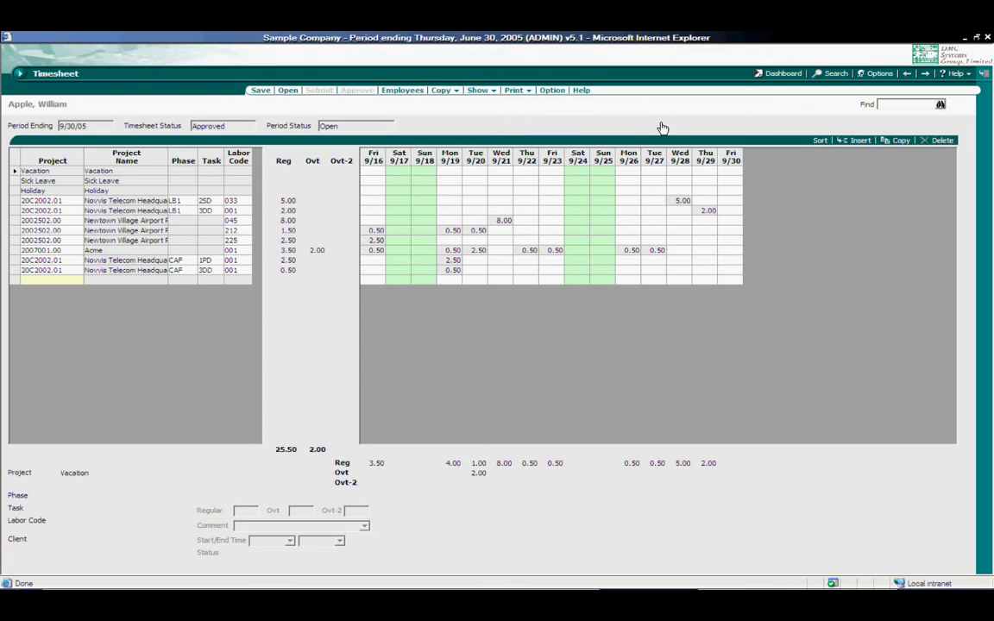